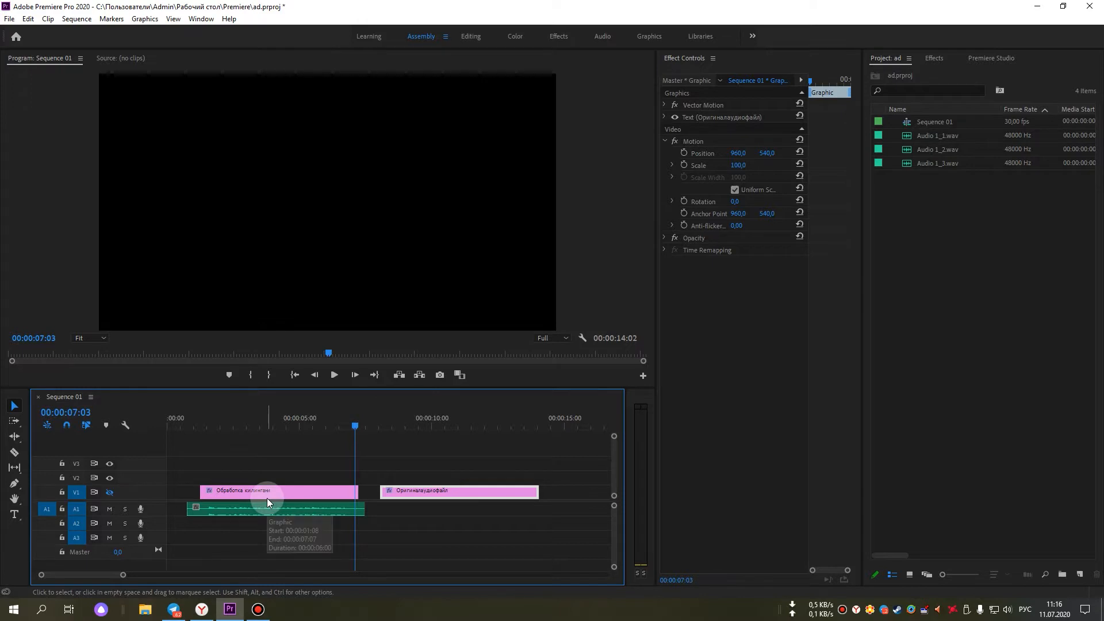
# Apply an Adjust Gain by change in the Audio Gain settings of the Audio 1_3.wav clip on track A1.
pyautogui.click(265, 508)
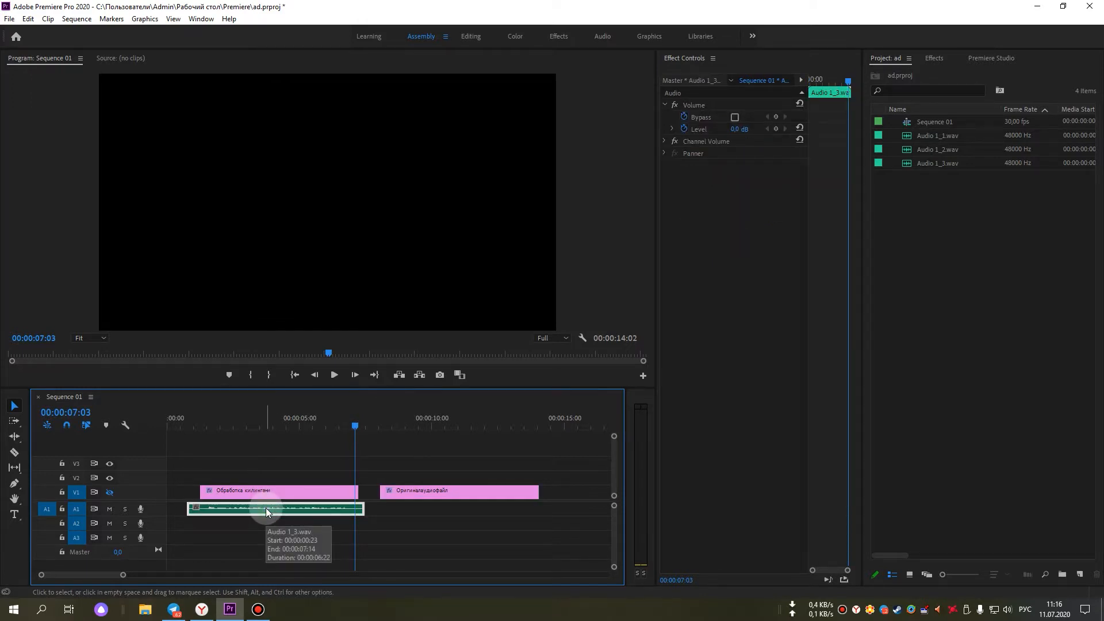
pyautogui.rightClick(265, 508)
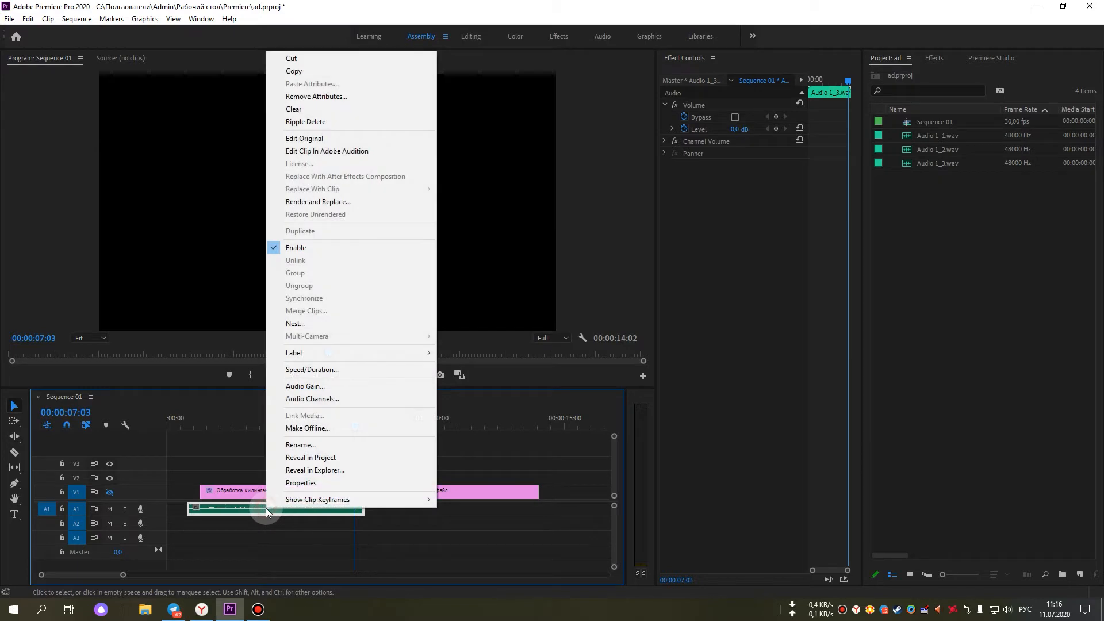
pyautogui.click(318, 388)
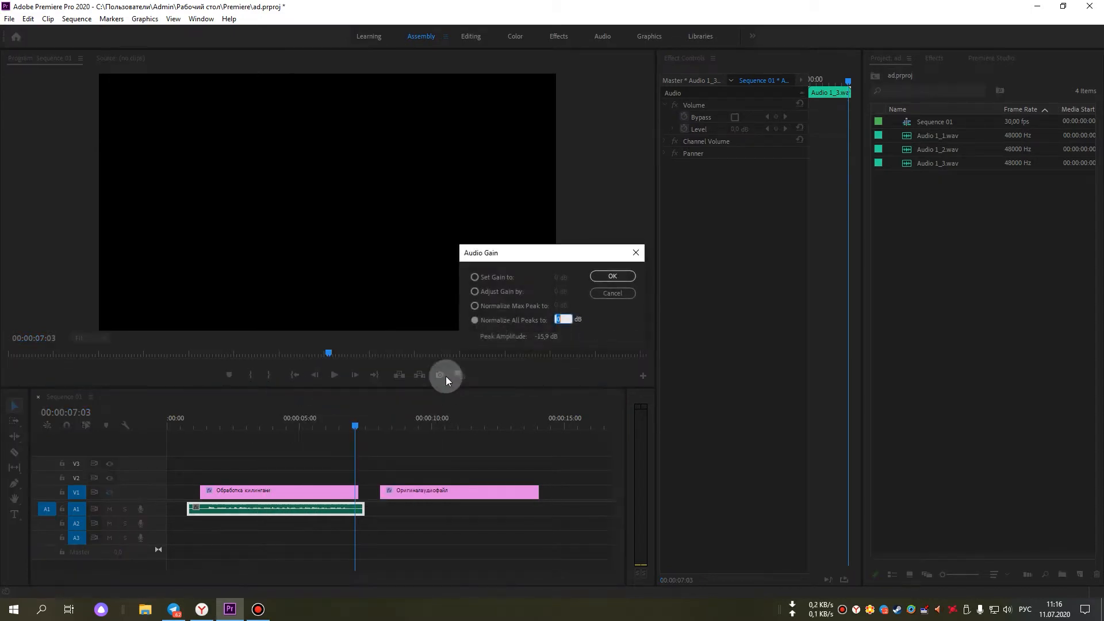
pyautogui.click(475, 294)
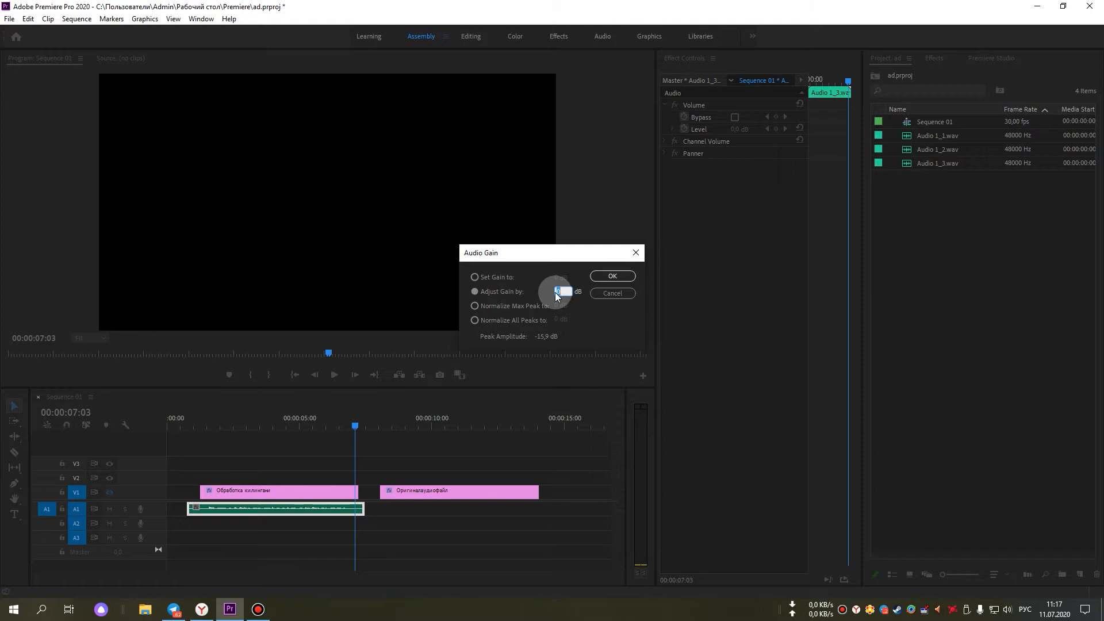
pyautogui.press('Return')
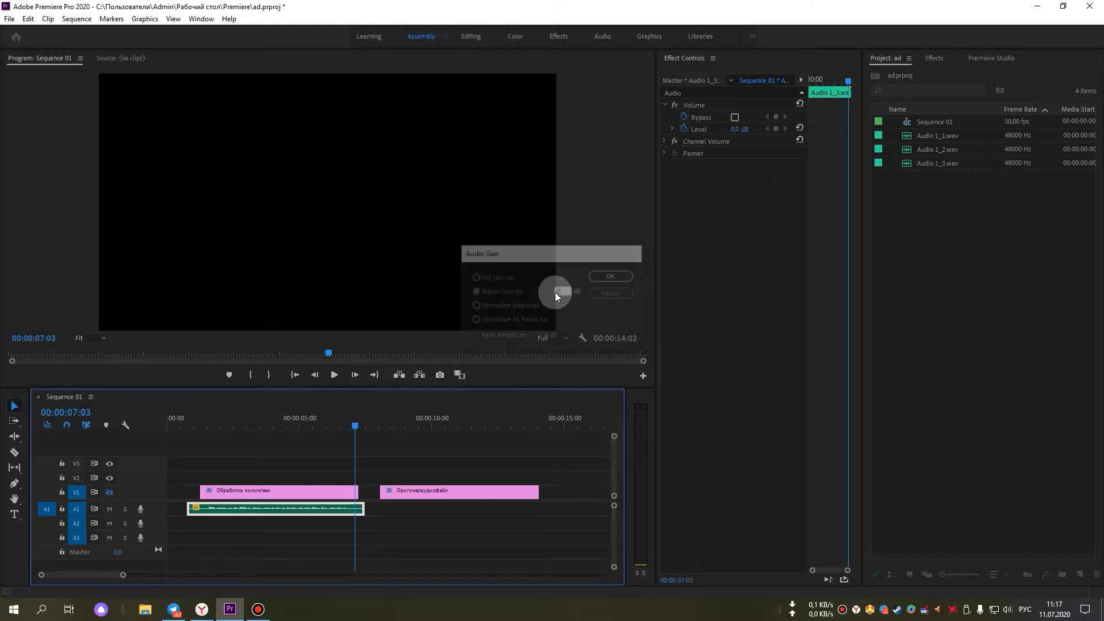
# Play the sequence from about 00:00:01:04 to hear the gain-adjusted clip.
pyautogui.click(267, 449)
pyautogui.click(197, 424)
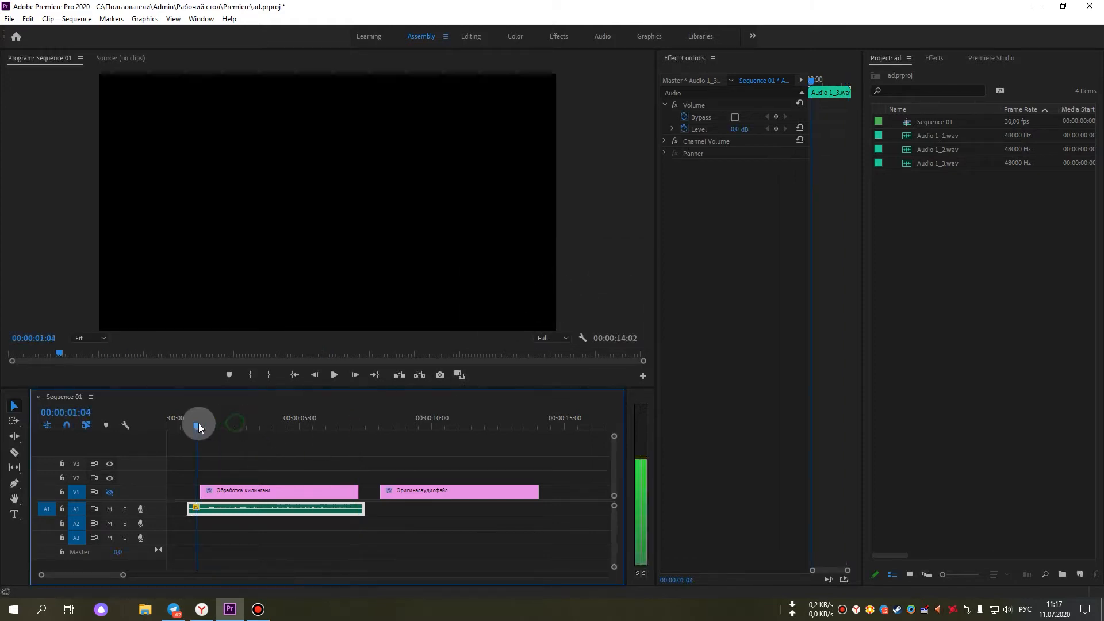
pyautogui.press('space')
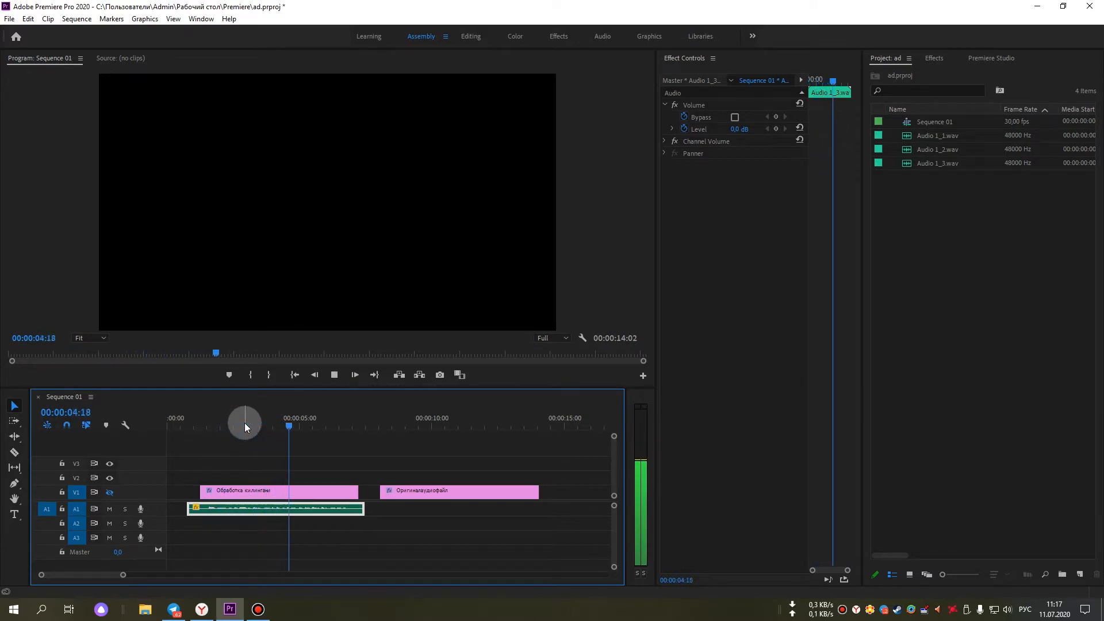
pyautogui.press('space')
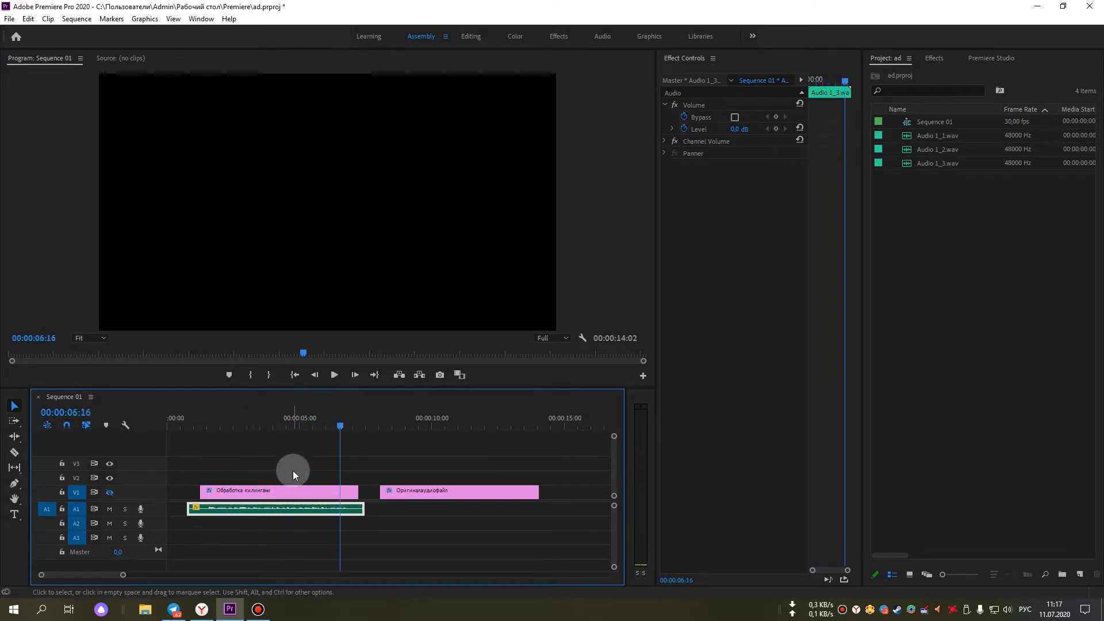
# Try the Normalize All Peaks to gain option on the A1 audio clip and listen to part of it.
pyautogui.rightClick(292, 510)
pyautogui.click(382, 385)
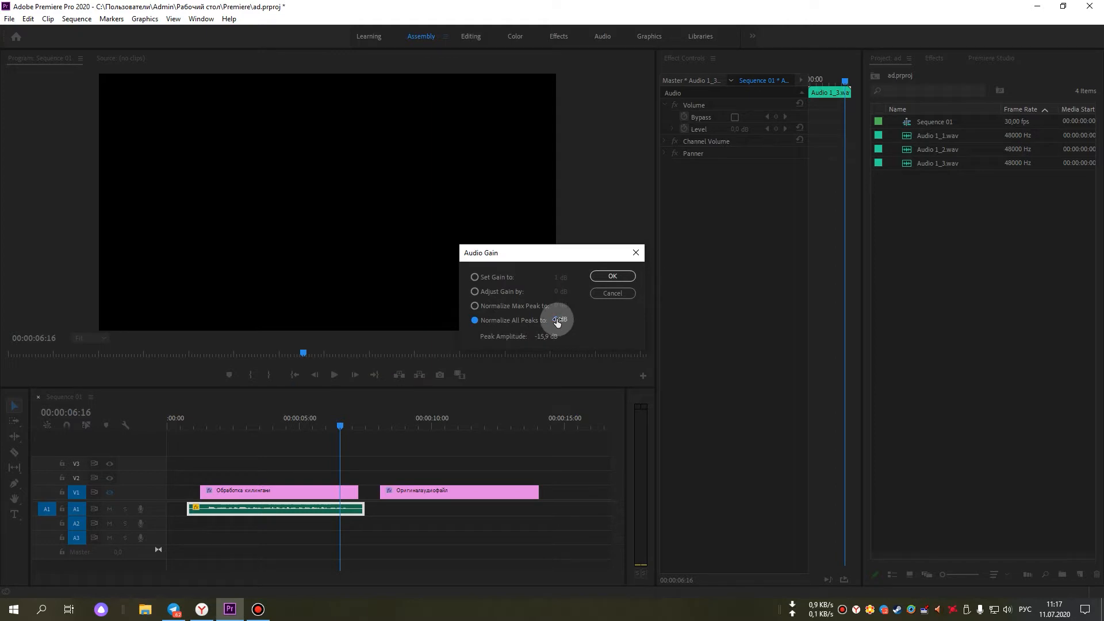
pyautogui.press('Return')
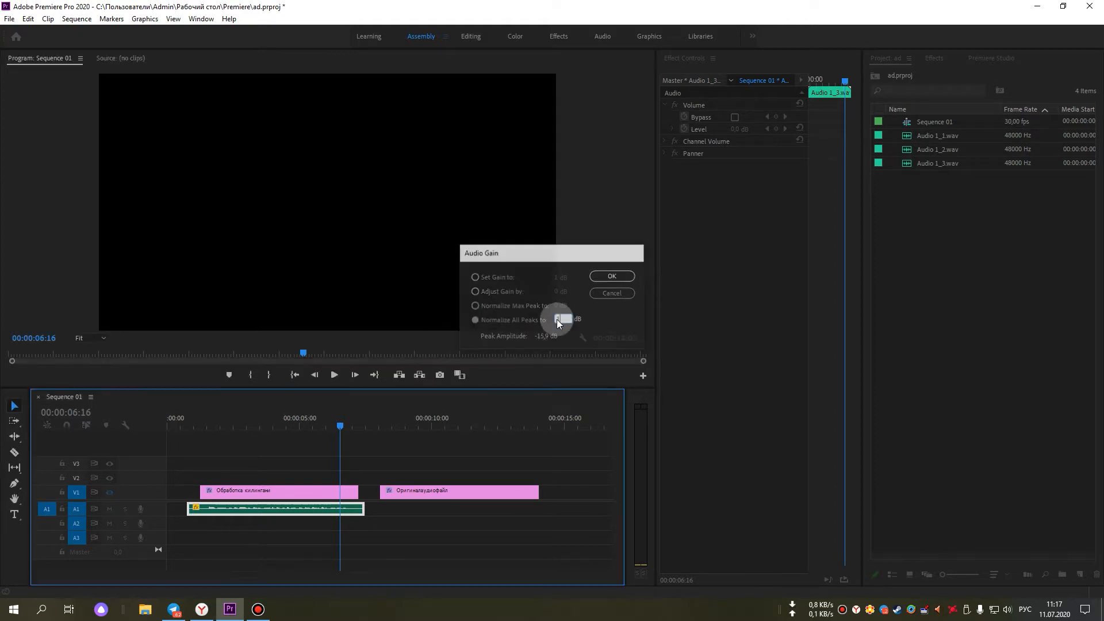
pyautogui.click(212, 421)
pyautogui.press('space')
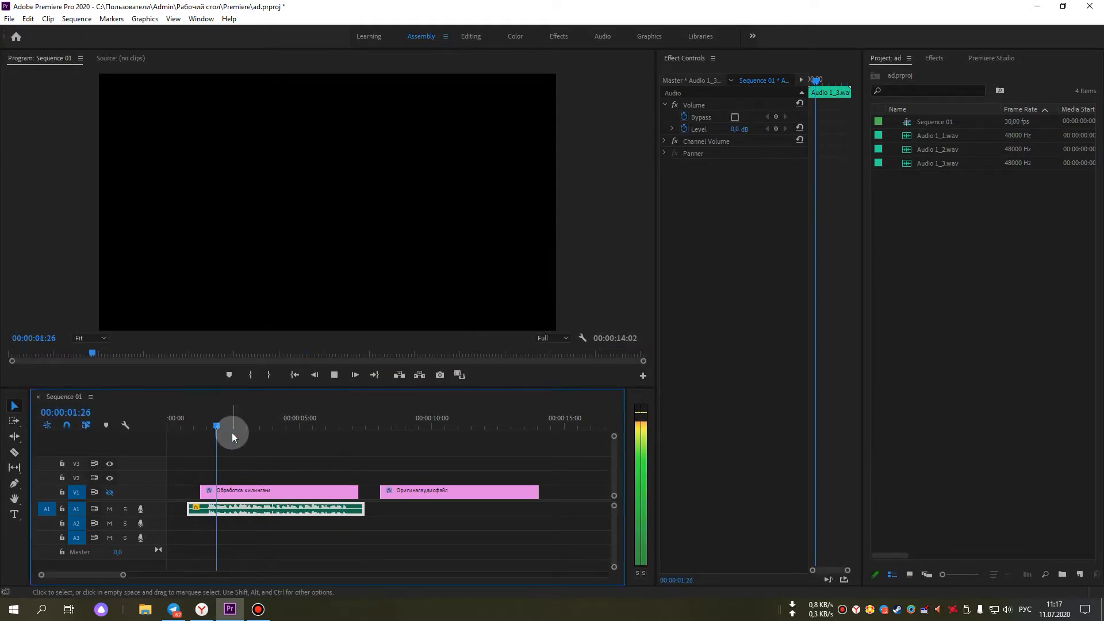
pyautogui.press('space')
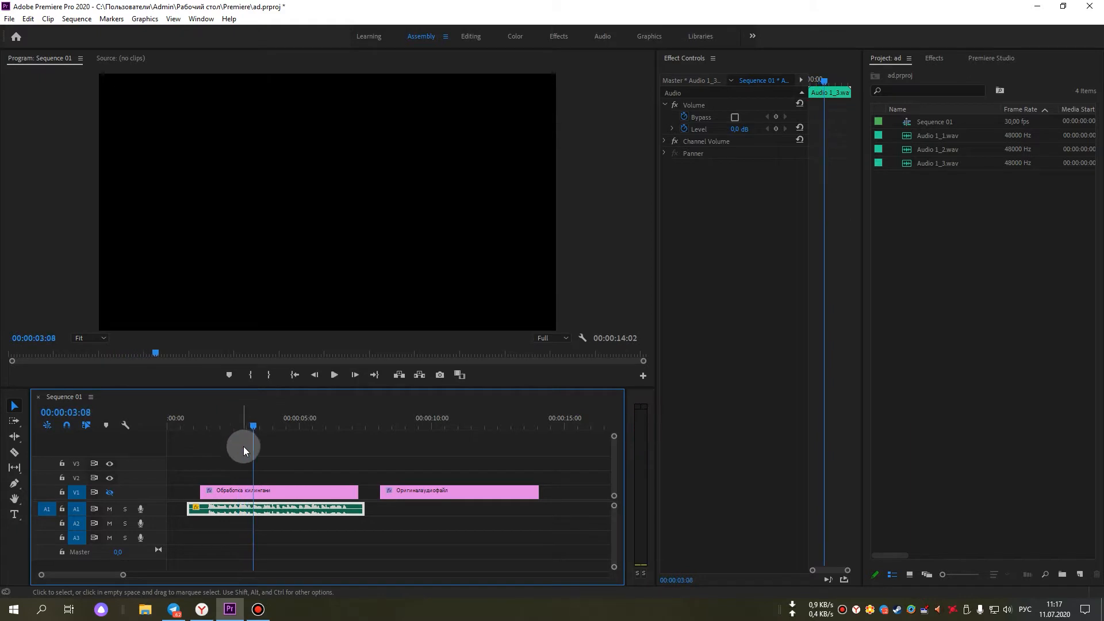
# Replay the A1 audio clip from near its start to check its loudness.
pyautogui.click(218, 426)
pyautogui.press('space')
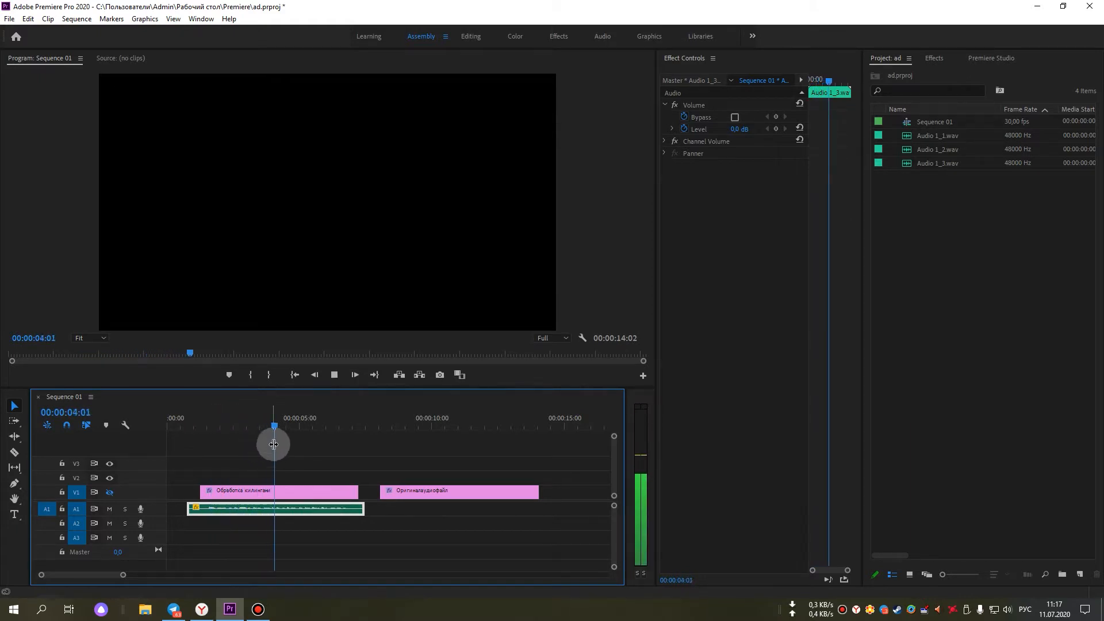
pyautogui.press('space')
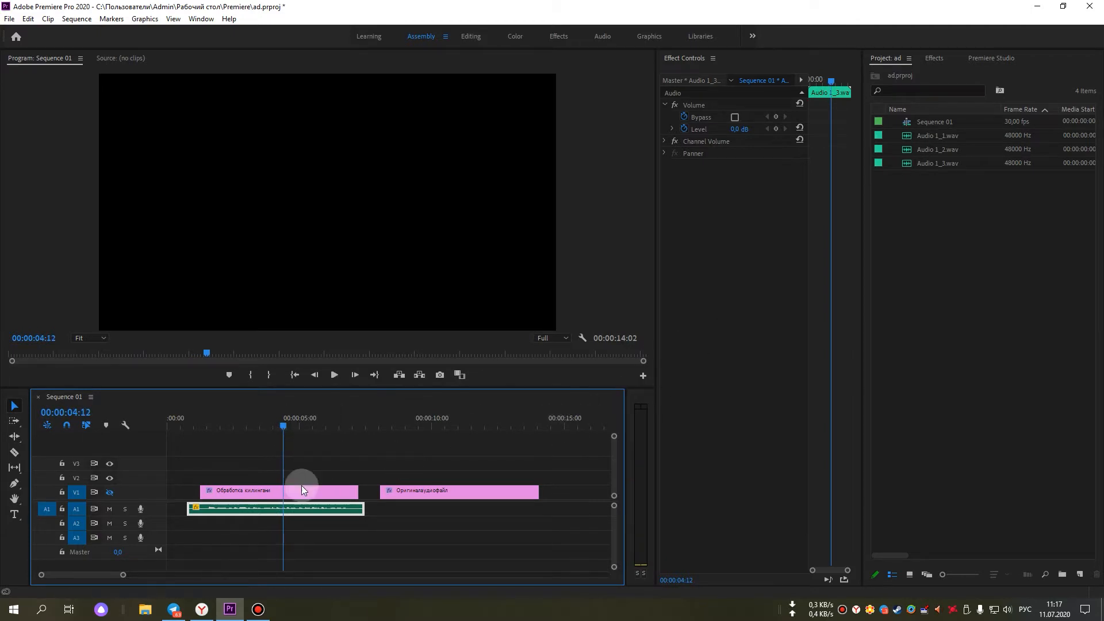
# Copy the A1 audio clip beneath the second title graphic and apply the Multiband Compressor audio effect to the first clip.
pyautogui.click(936, 59)
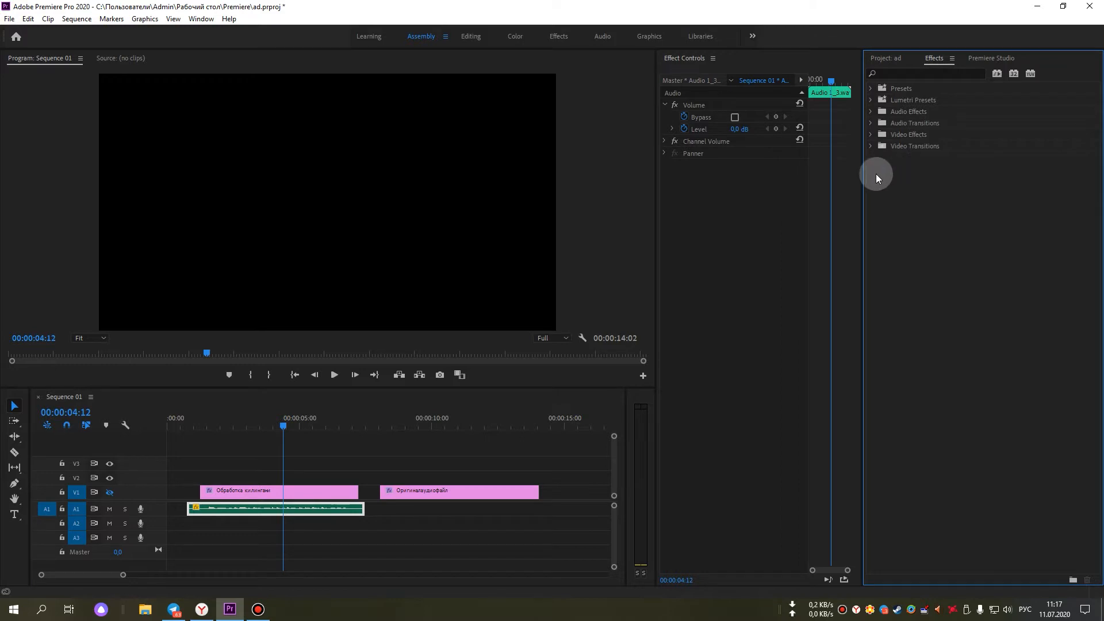
pyautogui.click(871, 112)
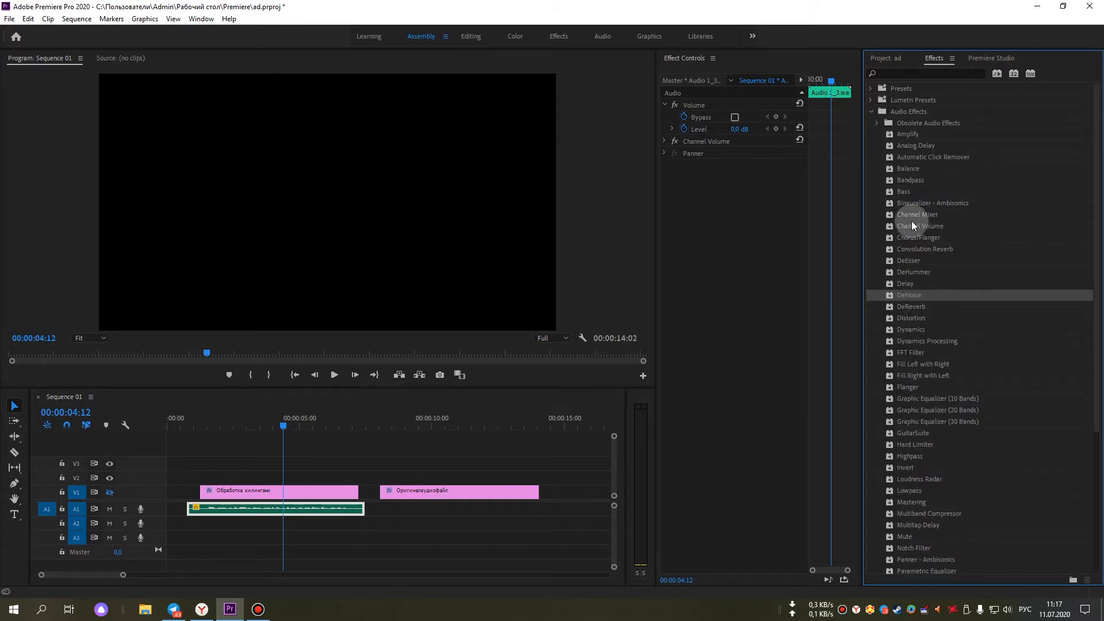
pyautogui.scroll(-2, 909, 393)
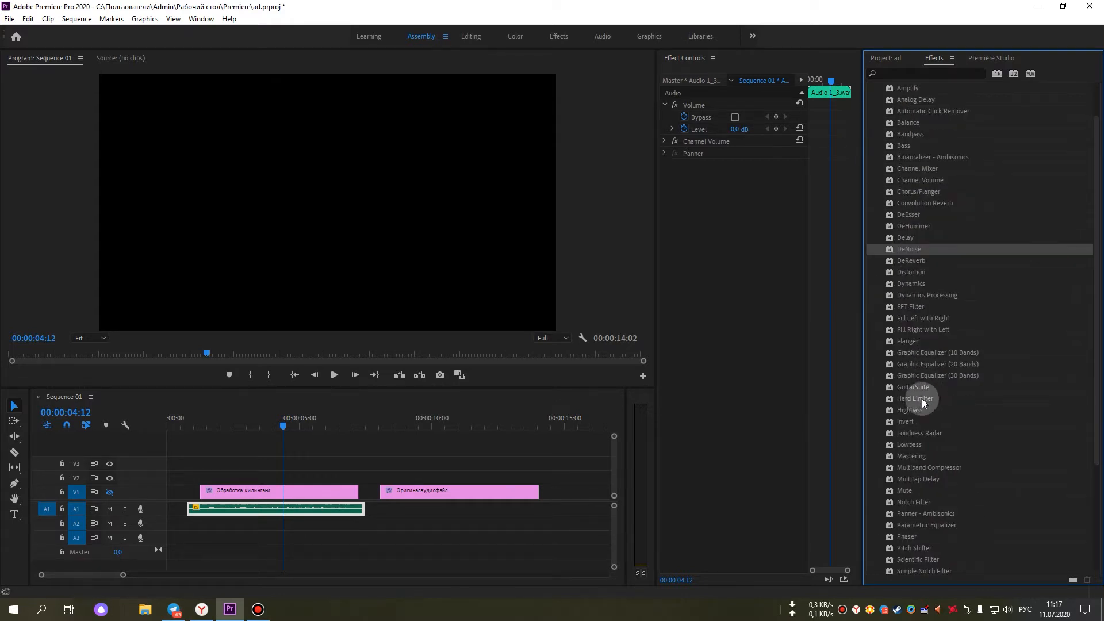
pyautogui.click(919, 469)
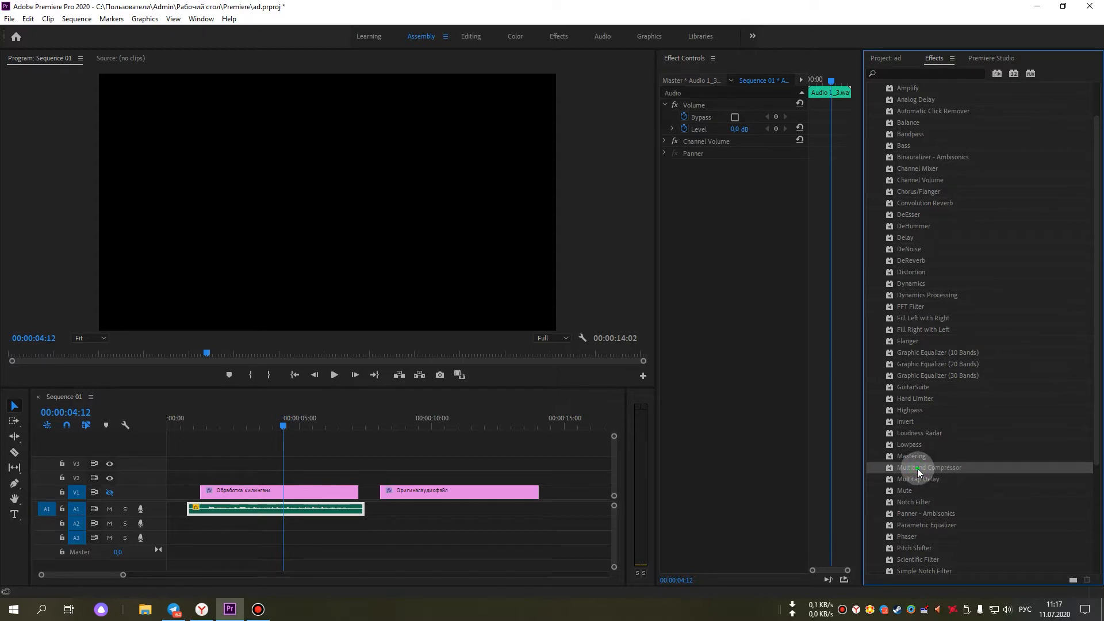
pyautogui.moveTo(918, 468); pyautogui.dragTo(259, 506)
pyautogui.moveTo(326, 509); pyautogui.dragTo(508, 506)
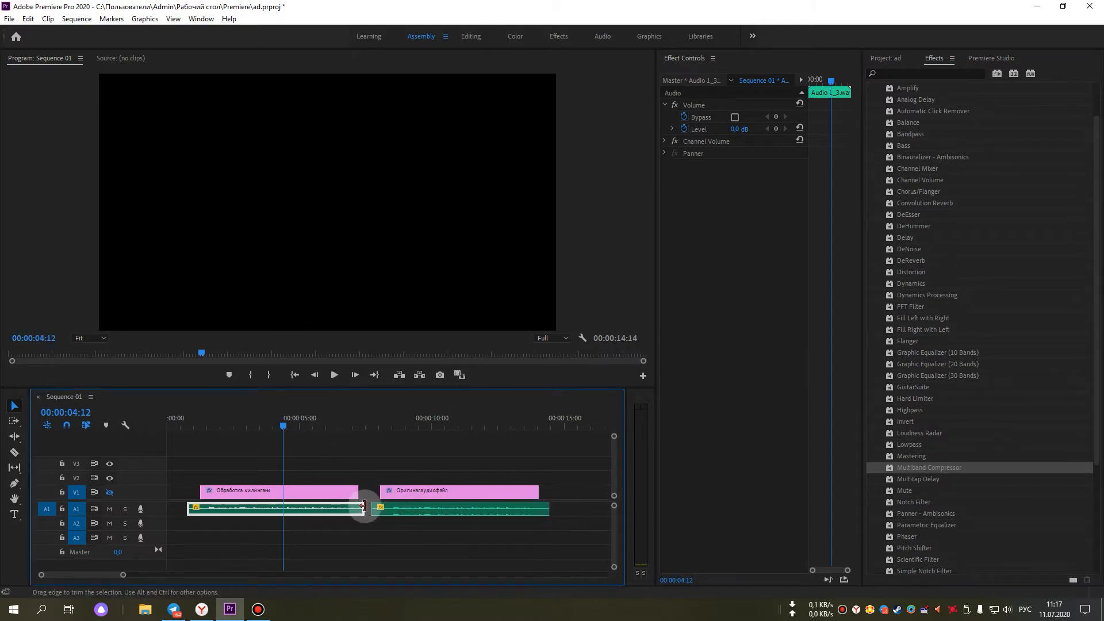
pyautogui.moveTo(912, 464); pyautogui.dragTo(311, 513)
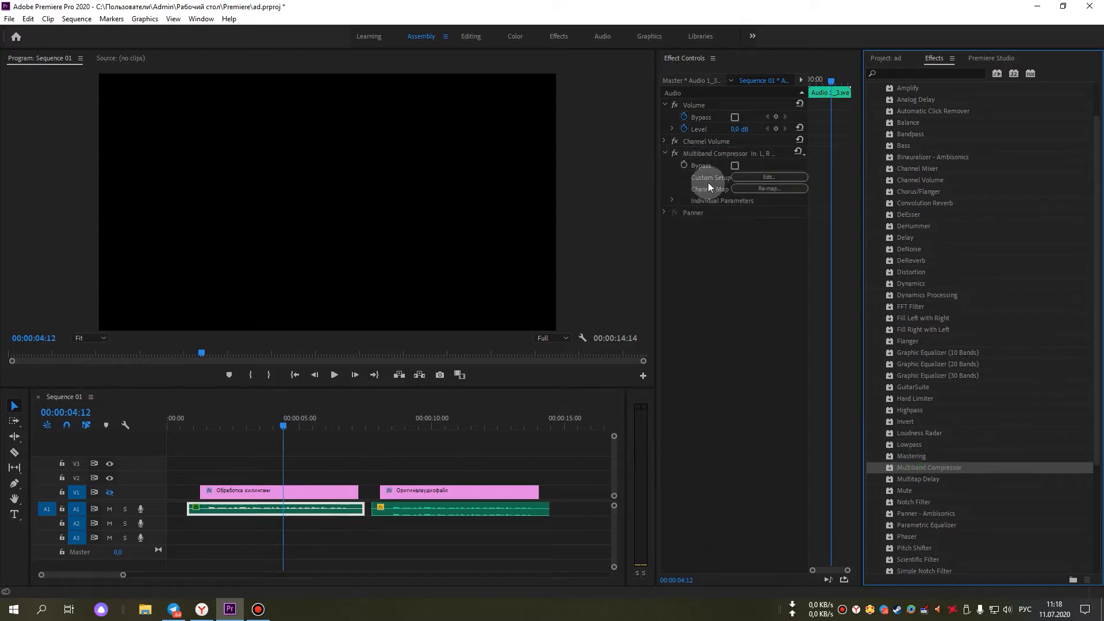
# Set the first audio clip's Multiband Compressor to the Broadcast preset.
pyautogui.click(753, 180)
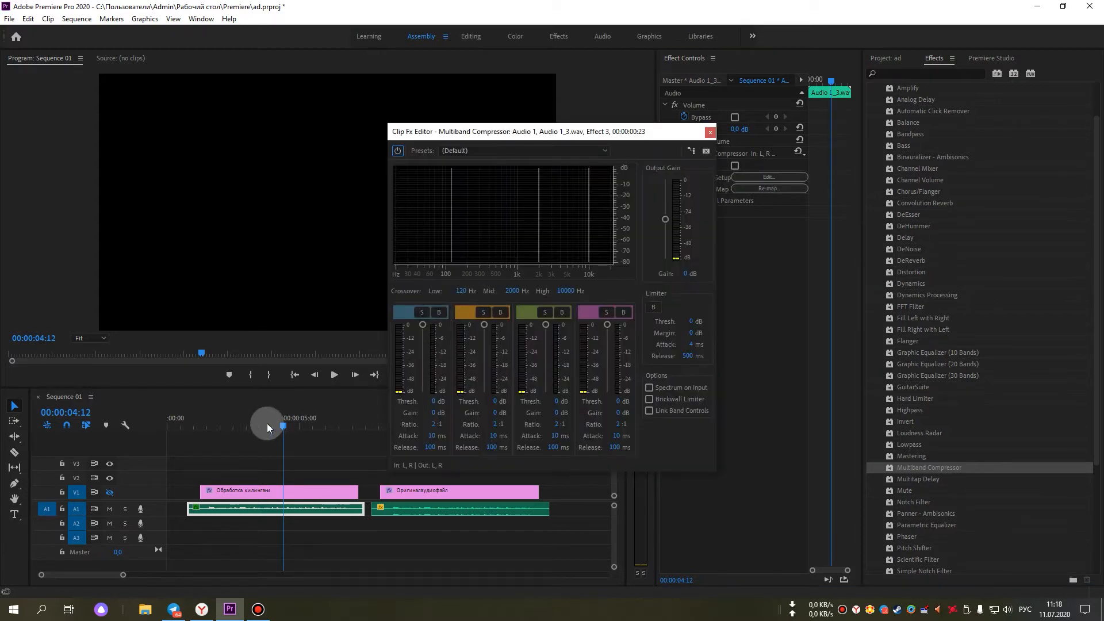
pyautogui.moveTo(283, 424); pyautogui.dragTo(252, 424)
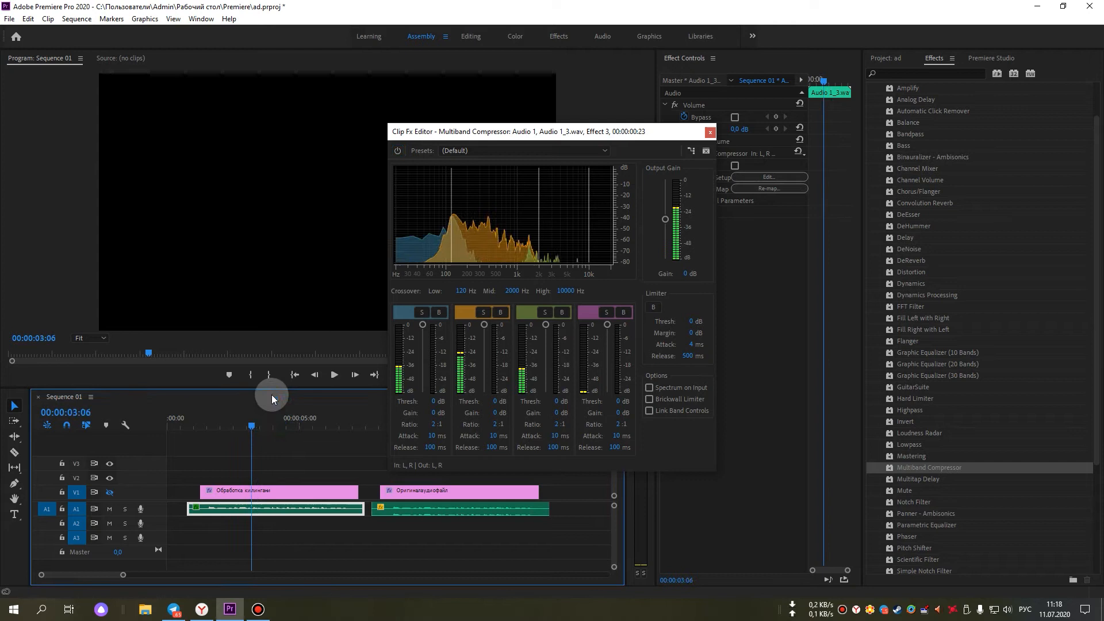
pyautogui.click(504, 150)
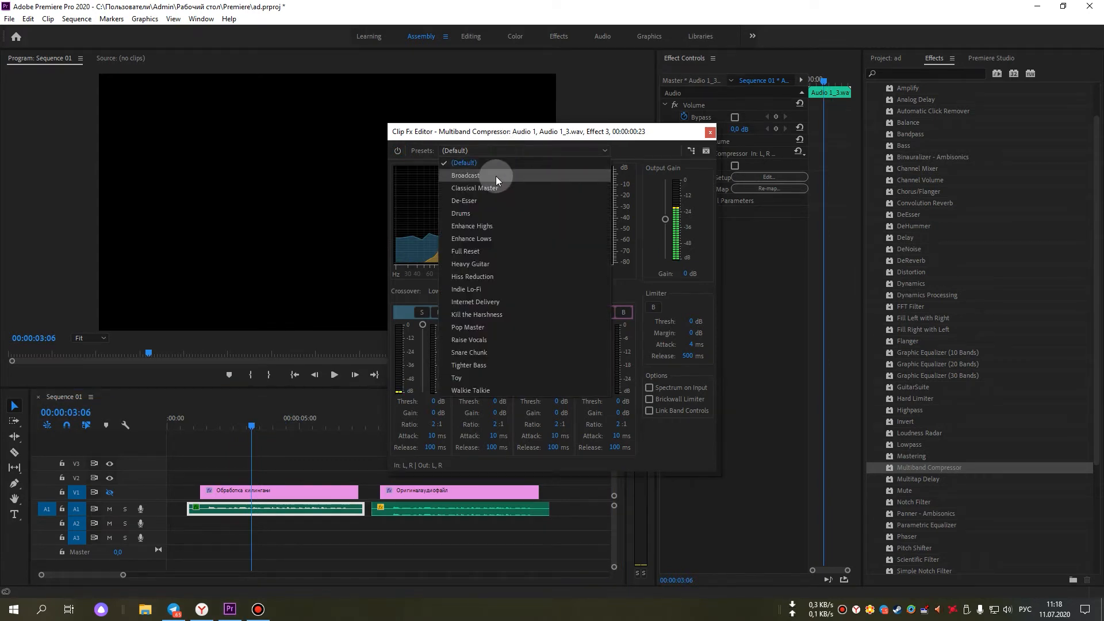
pyautogui.click(495, 176)
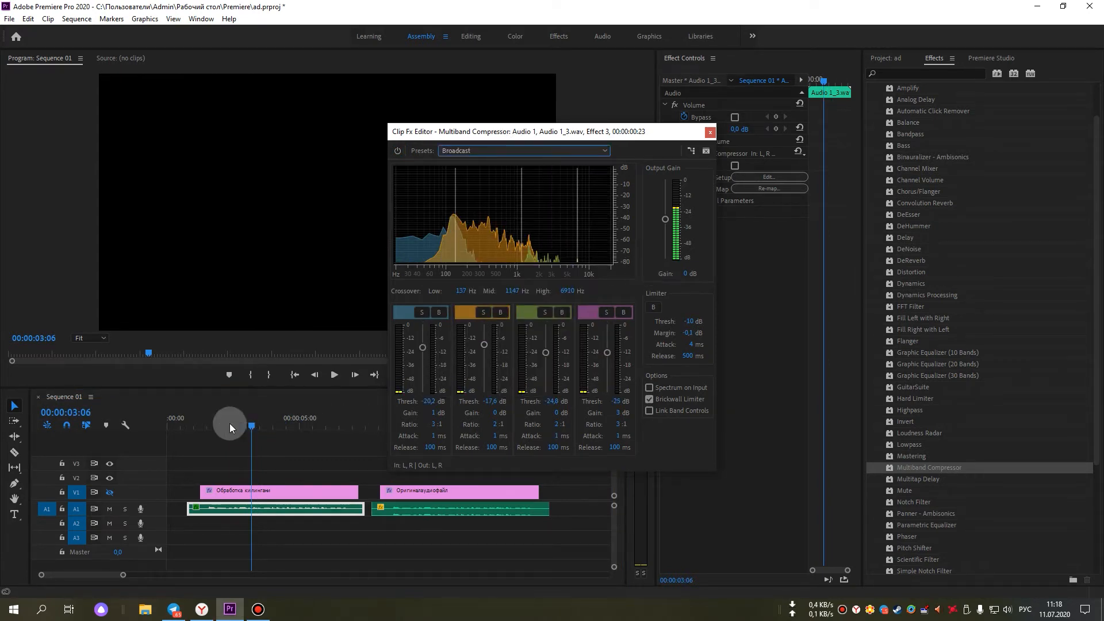
# Play the first clip from about 00:00:01:16 to hear the compression, and close the Multiband Compressor editor.
pyautogui.moveTo(221, 424); pyautogui.dragTo(208, 423)
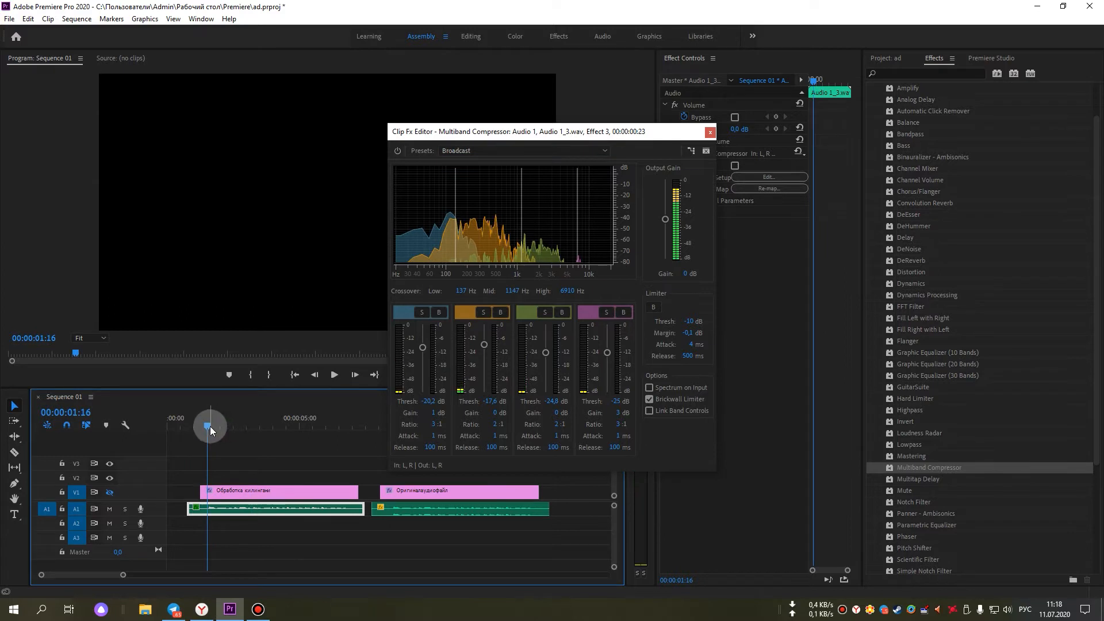
pyautogui.press('space')
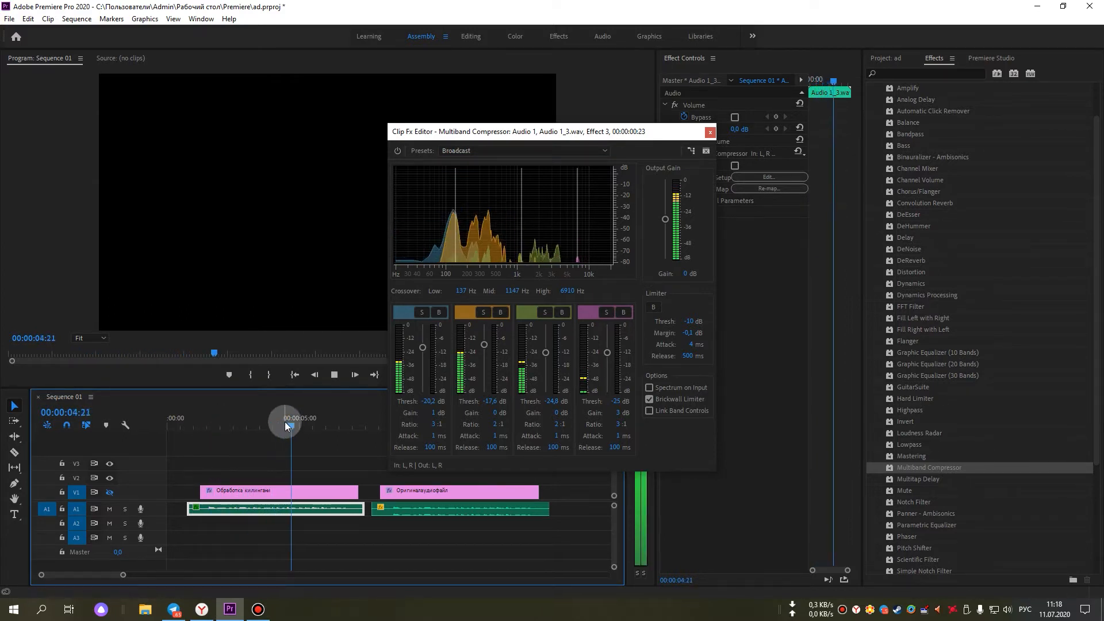
pyautogui.click(523, 317)
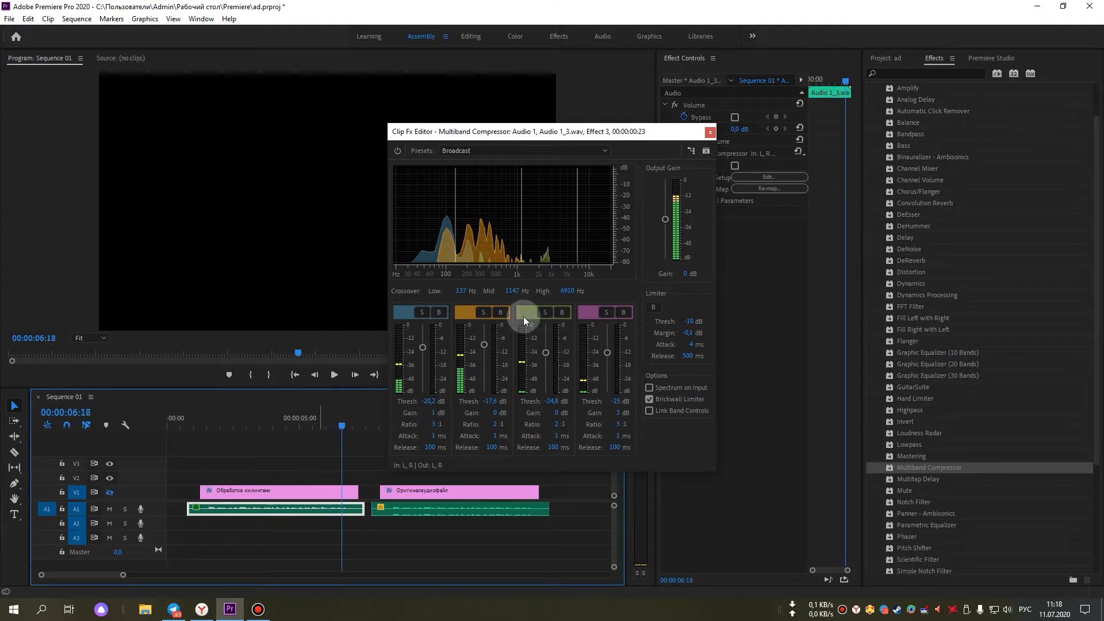
pyautogui.click(711, 135)
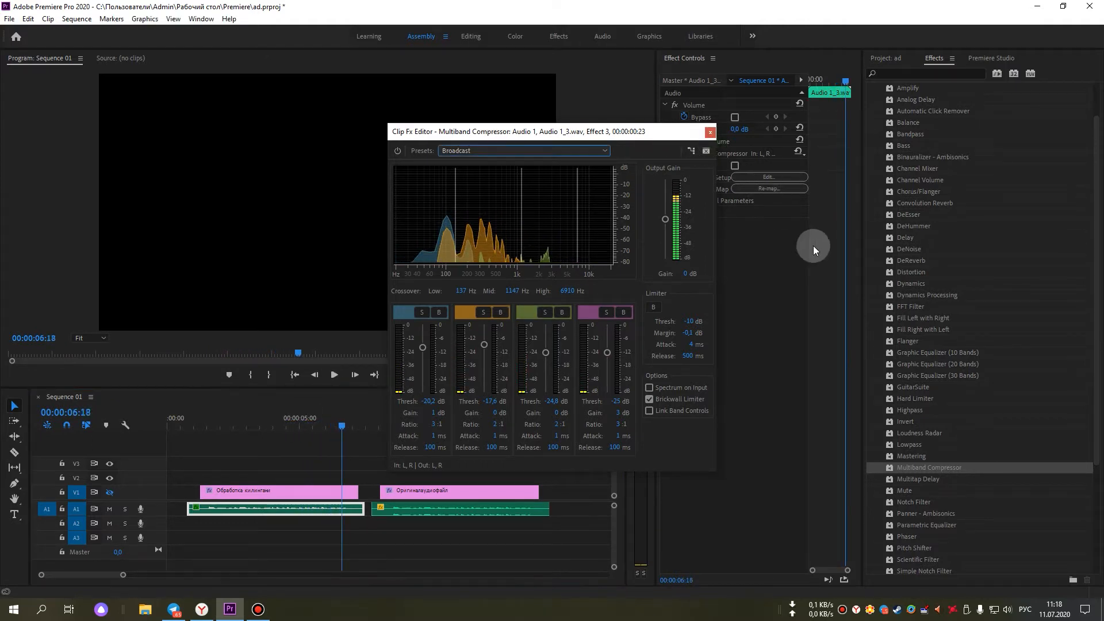
pyautogui.click(711, 132)
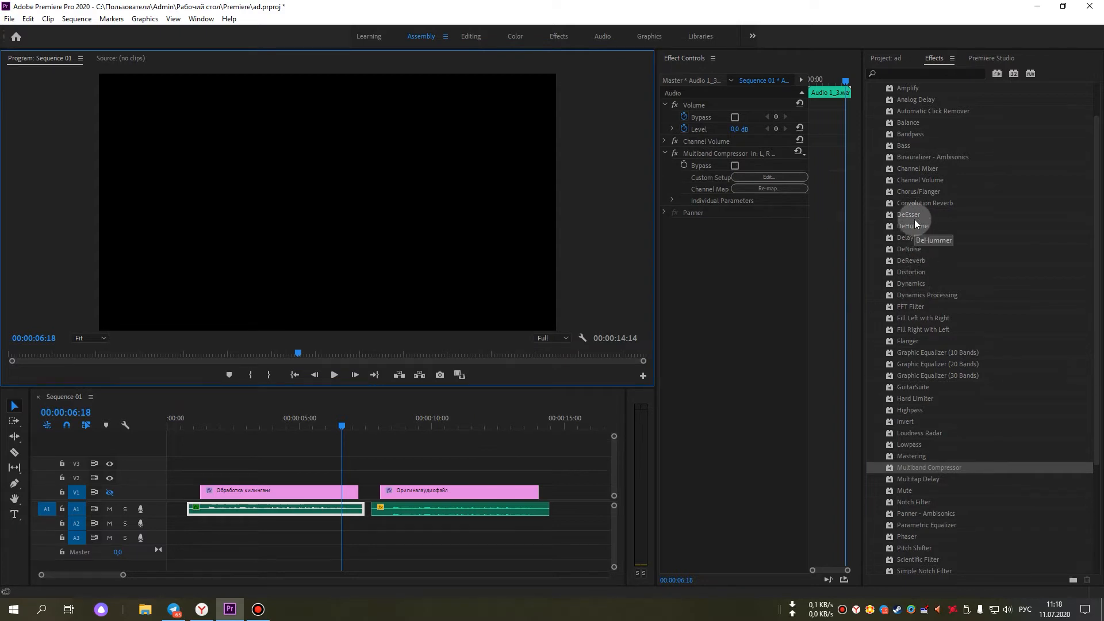
# Add the DeEsser effect to the first audio clip and set it to the 4410 - 6100 Hz Ducking preset.
pyautogui.moveTo(905, 216); pyautogui.dragTo(712, 281)
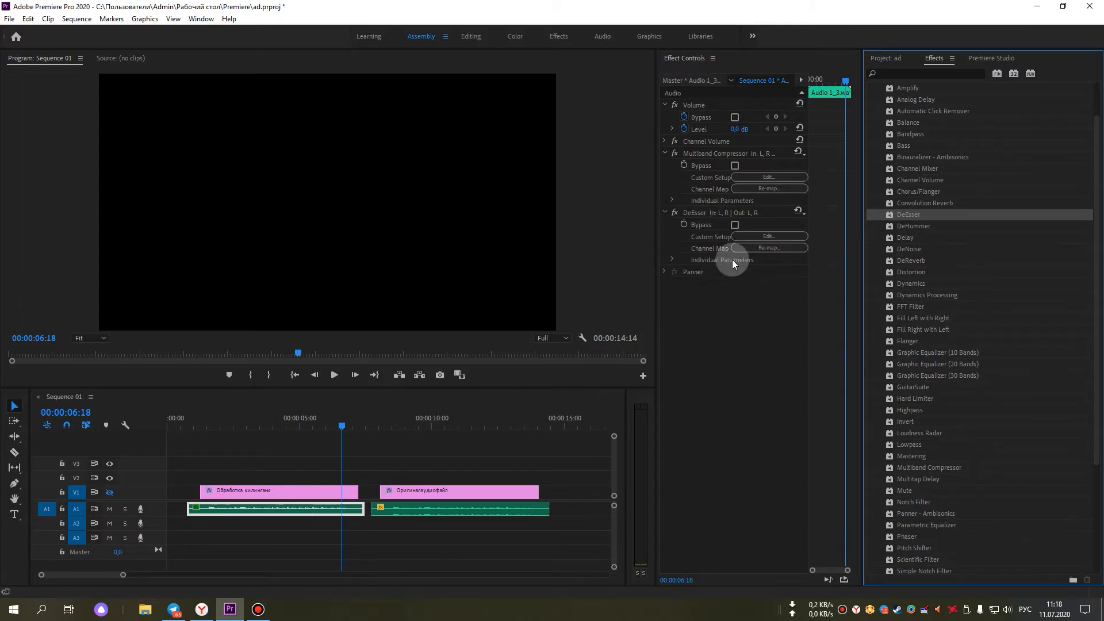
pyautogui.click(750, 237)
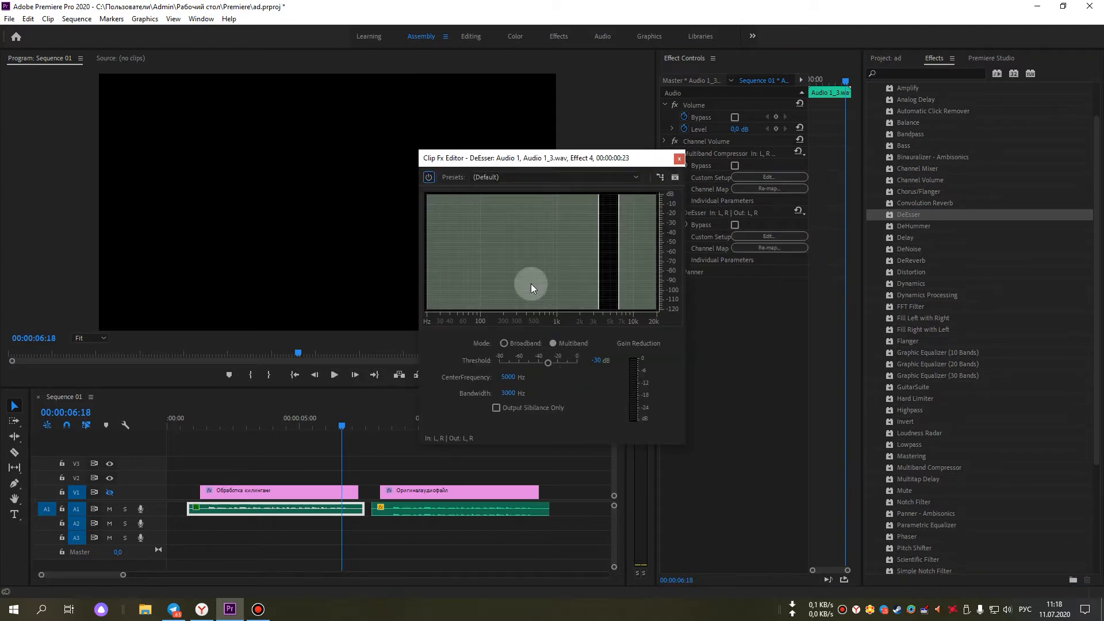
pyautogui.click(527, 177)
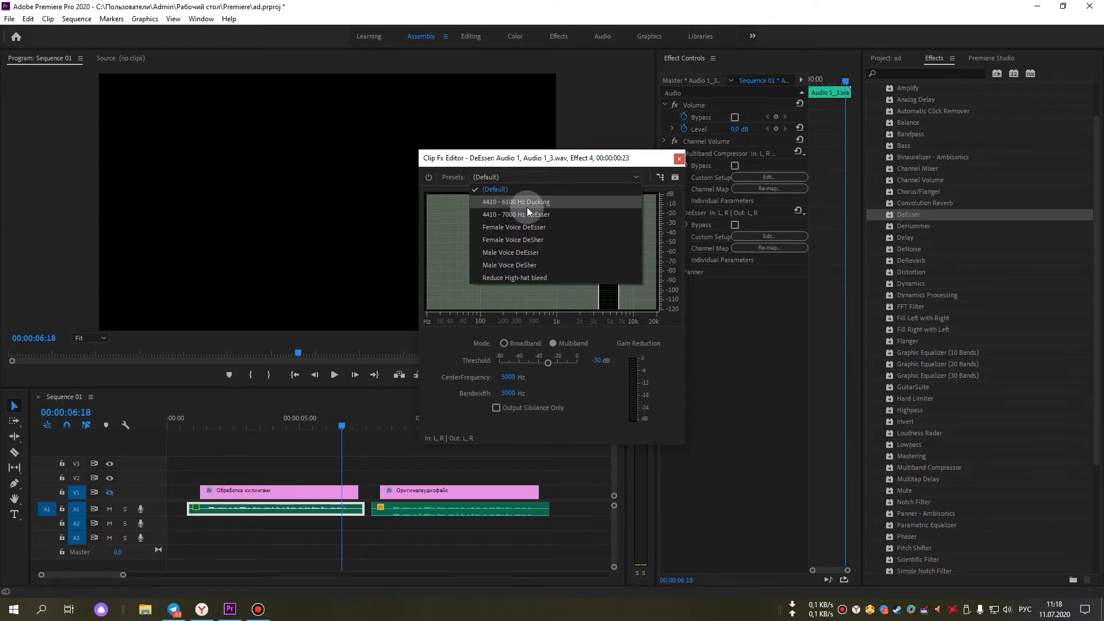
pyautogui.click(528, 207)
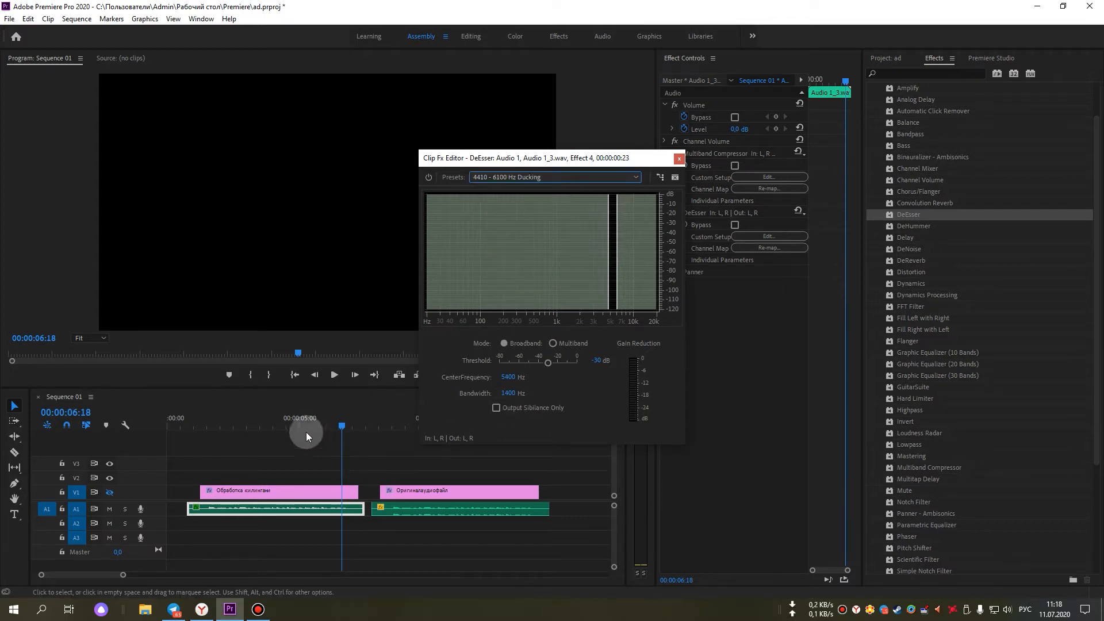
# Play the first audio clip from near its start to hear the DeEsser preset.
pyautogui.click(217, 427)
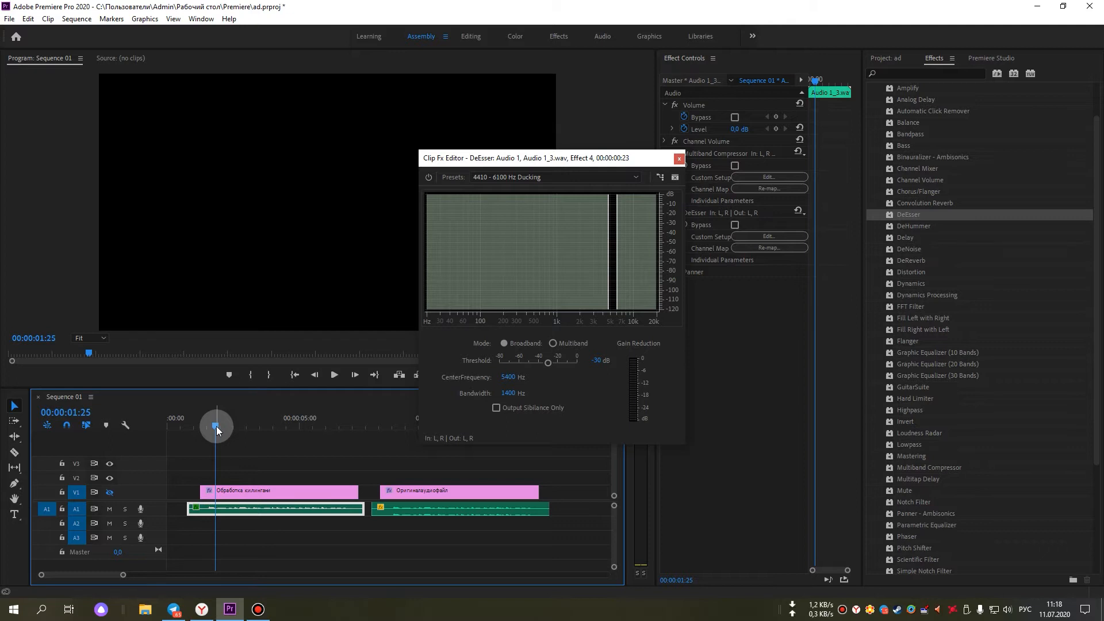
pyautogui.moveTo(217, 426); pyautogui.dragTo(204, 426)
pyautogui.press('space')
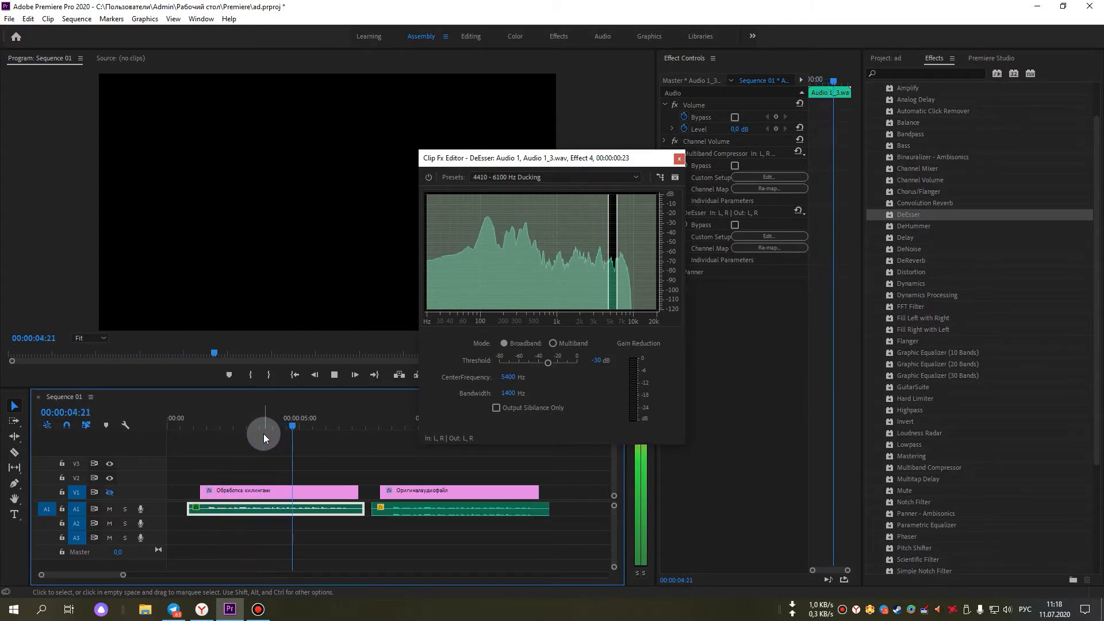
pyautogui.press('space')
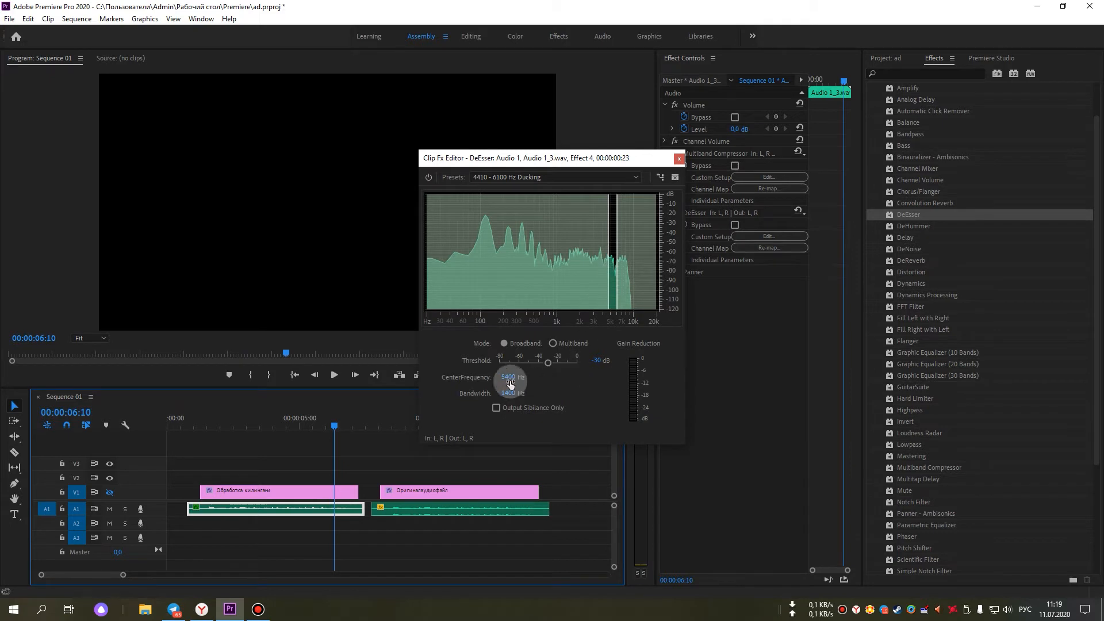
# Set the DeEsser's center frequency to 4002 Hz and turn on Output Sibilance Only, auditioning the first clip.
pyautogui.moveTo(508, 377); pyautogui.dragTo(436, 488)
pyautogui.click(497, 408)
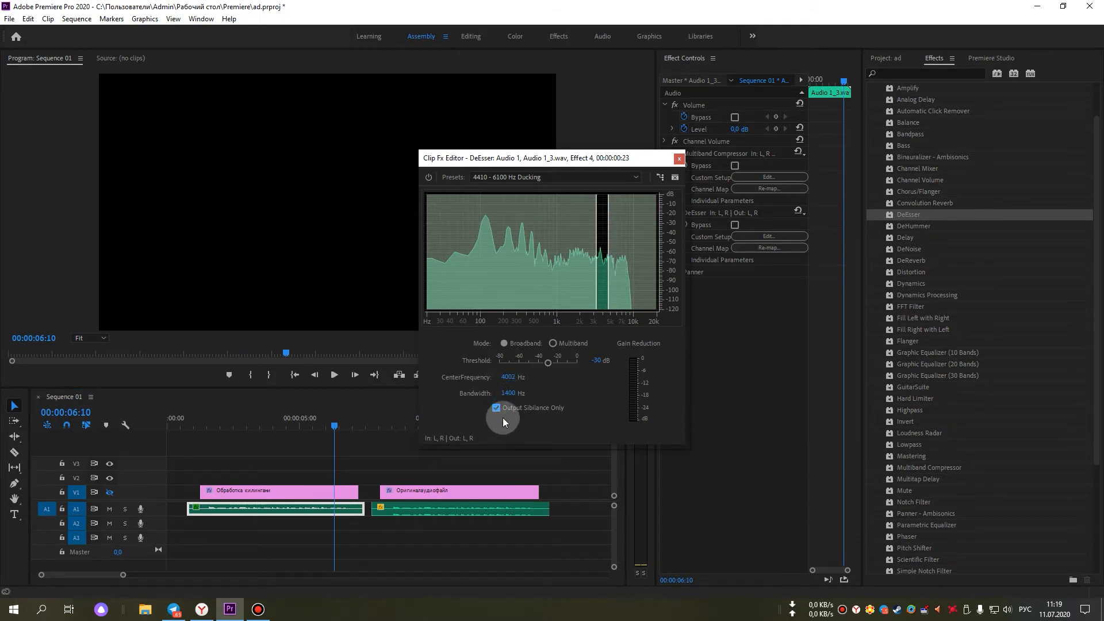
pyautogui.click(215, 427)
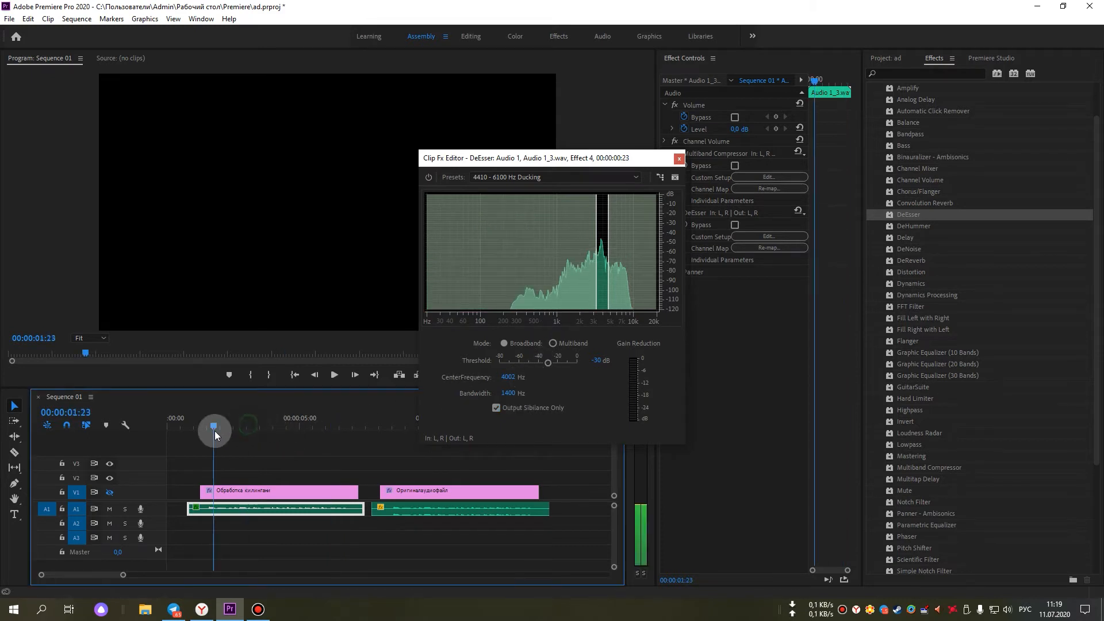
pyautogui.click(603, 289)
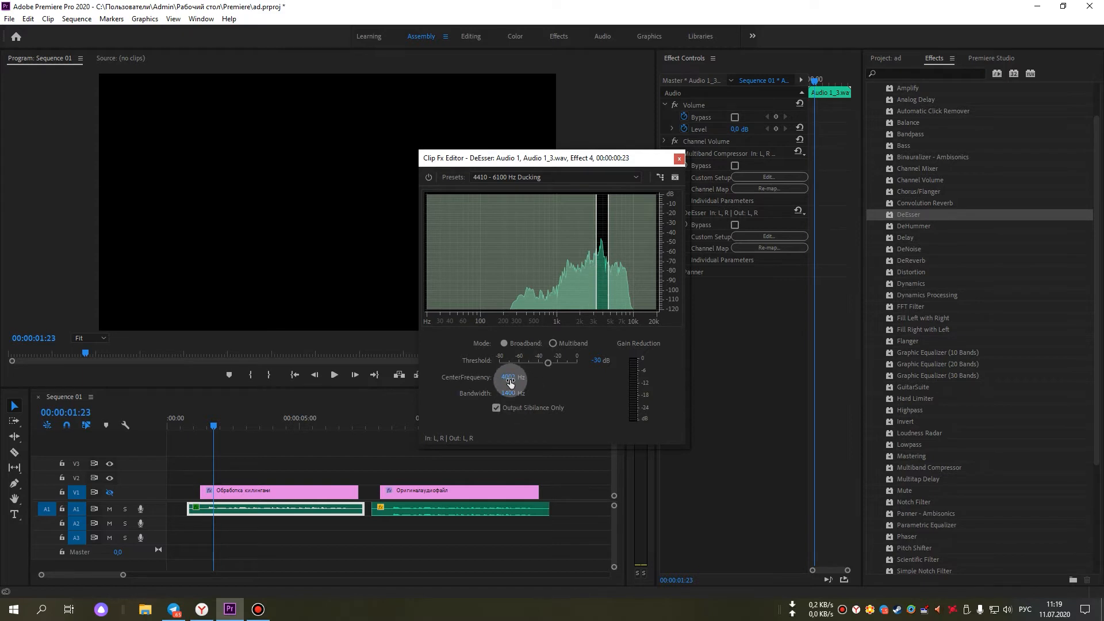
# Set the DeEsser's bandwidth to 1726 Hz and center frequency to 3525 Hz, and play the first clip's isolated sibilance.
pyautogui.moveTo(508, 377); pyautogui.dragTo(521, 396)
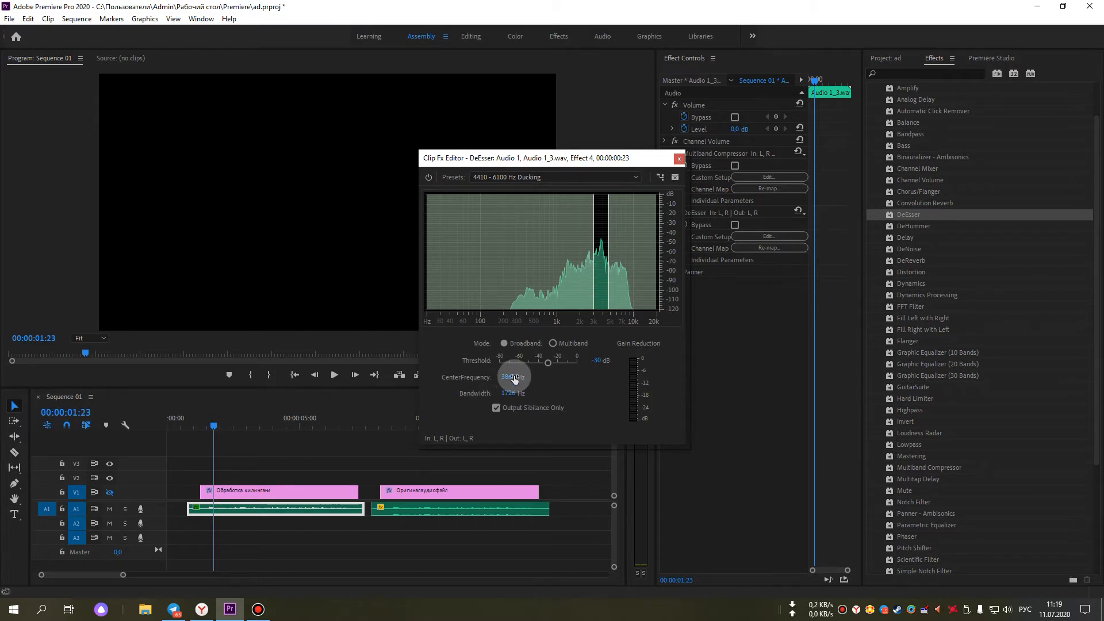
pyautogui.moveTo(514, 377); pyautogui.dragTo(503, 376)
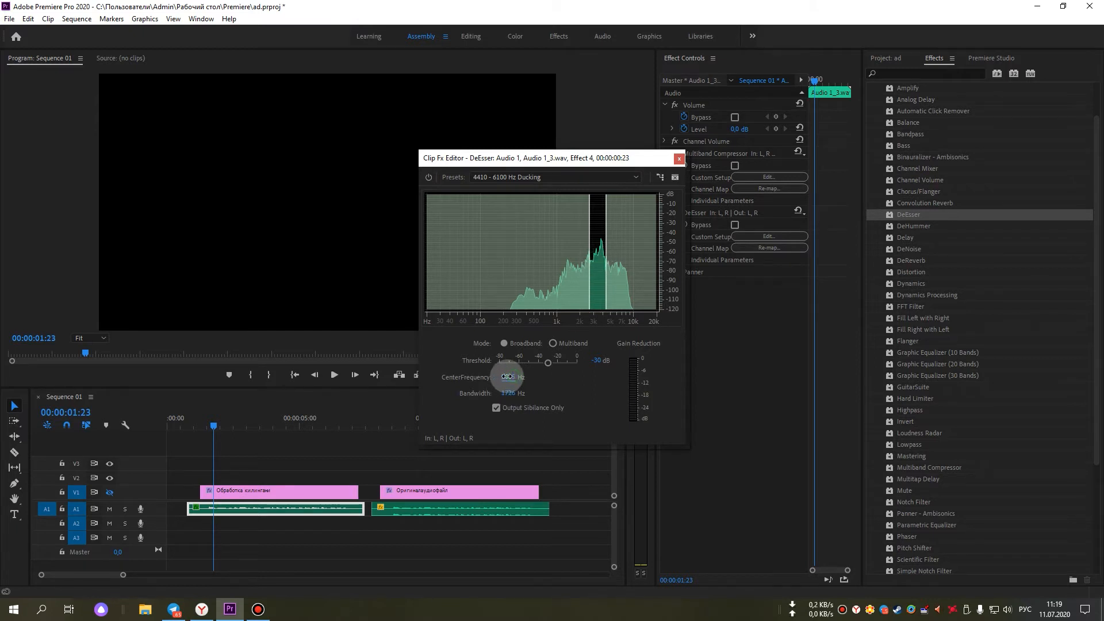
pyautogui.click(209, 428)
pyautogui.press('space')
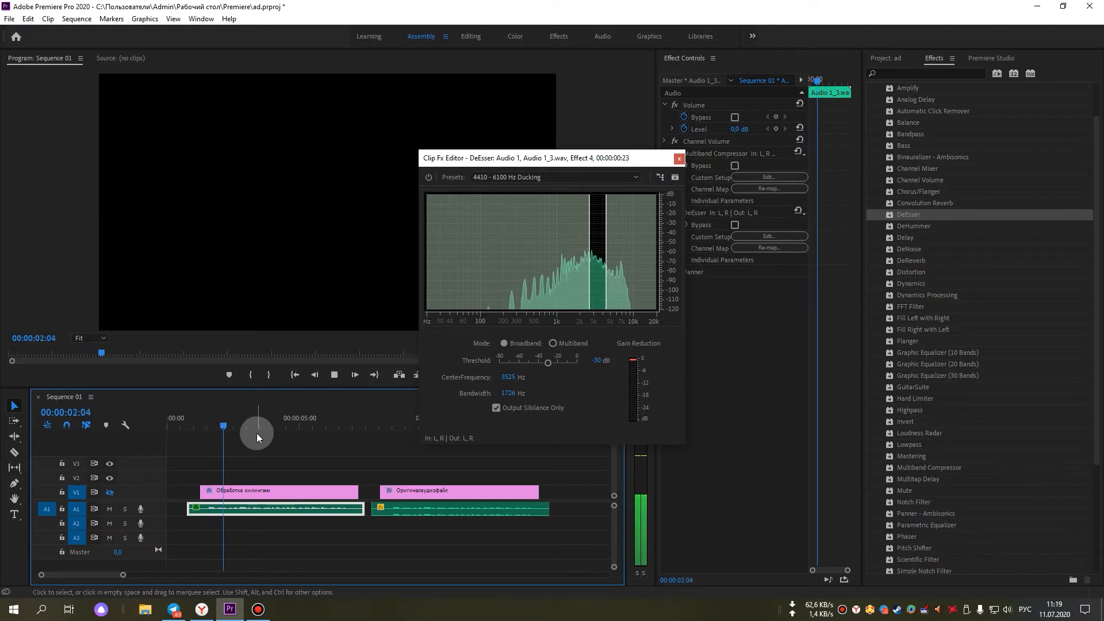
pyautogui.press('space')
pyautogui.press('space')
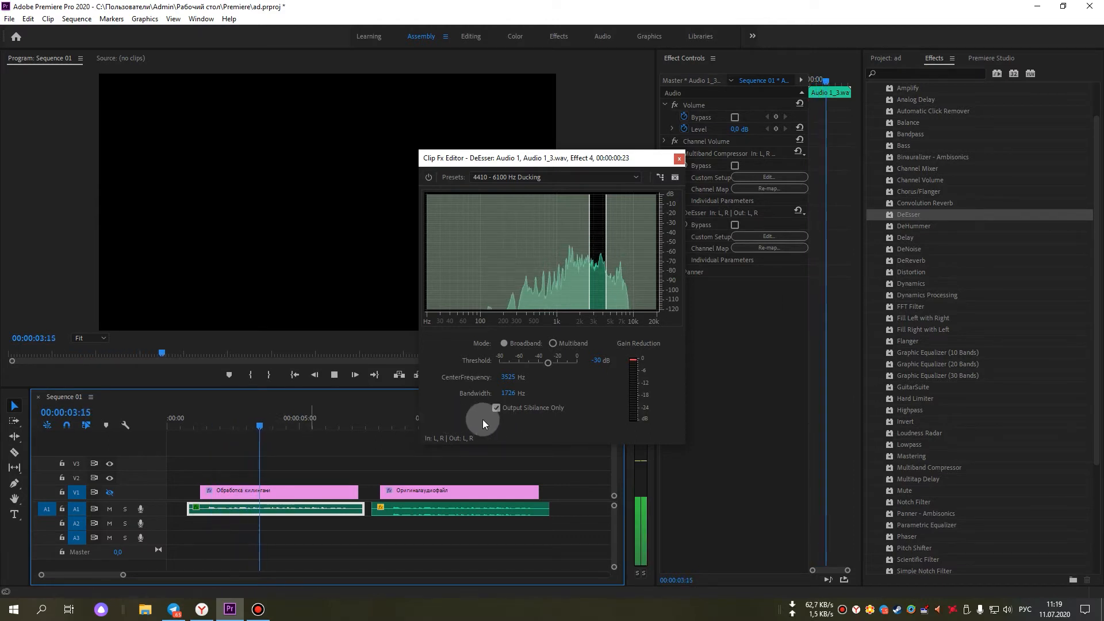
# Turn off Output Sibilance Only, and close the DeEsser editor after listening to the first clip's full sound.
pyautogui.click(496, 408)
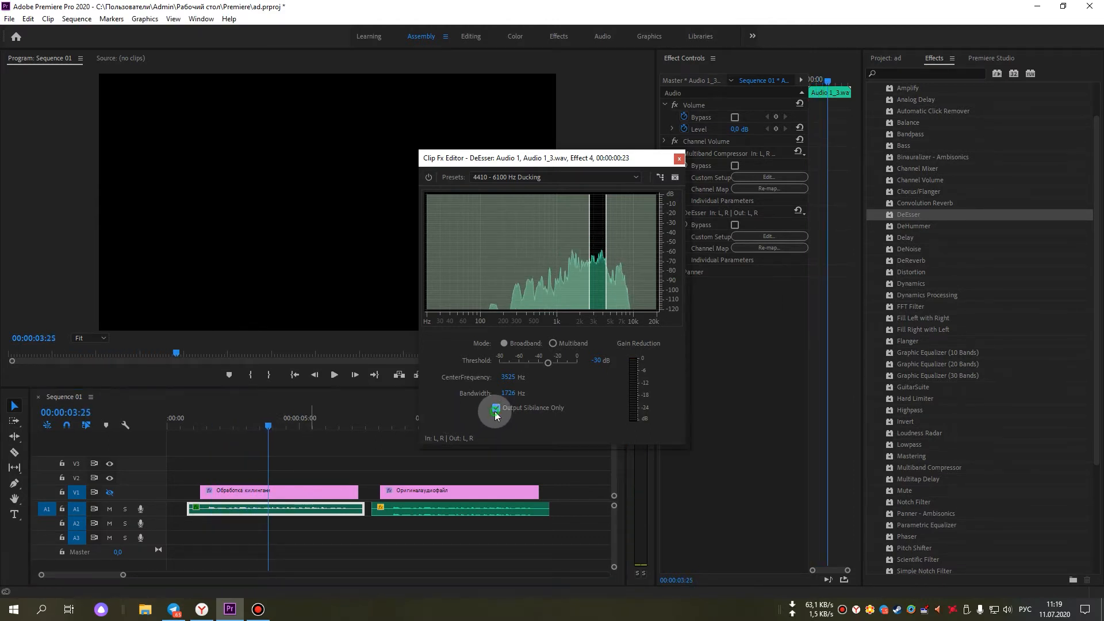
pyautogui.moveTo(238, 426); pyautogui.dragTo(223, 427)
pyautogui.press('space')
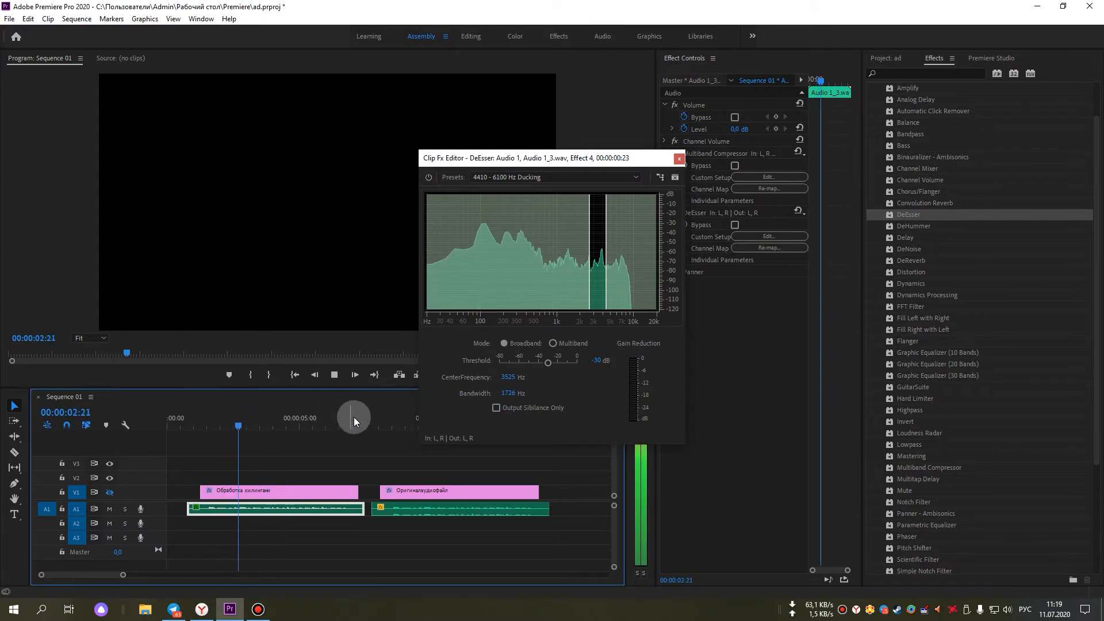
pyautogui.press('space')
pyautogui.click(679, 159)
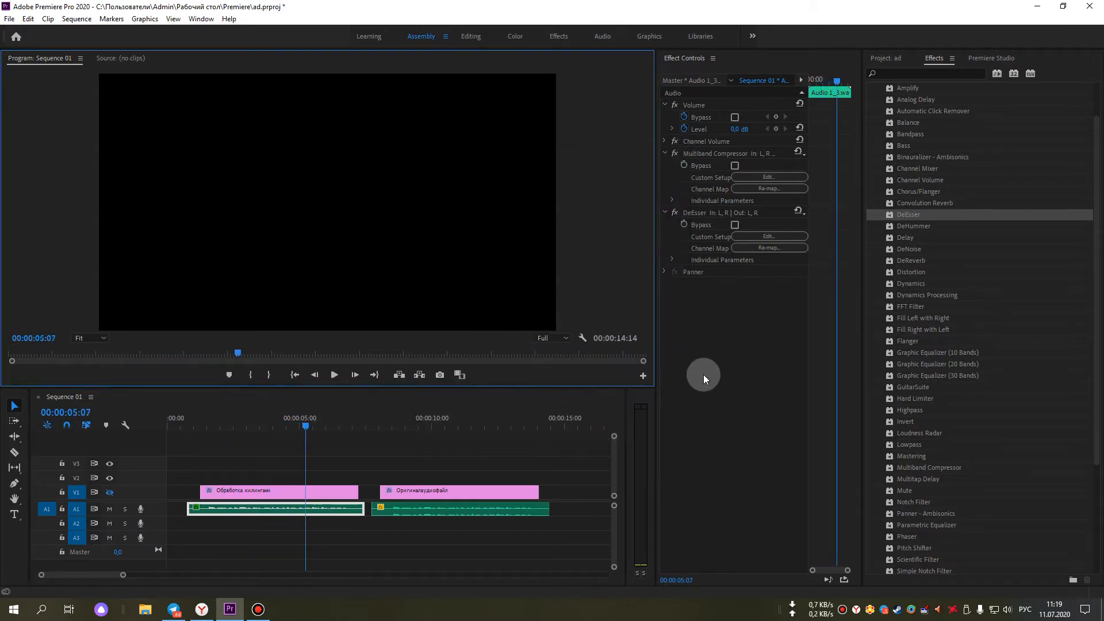
# Play the opening of the first audio clip from about 00:00:00:27 to listen to the processed sound.
pyautogui.click(195, 426)
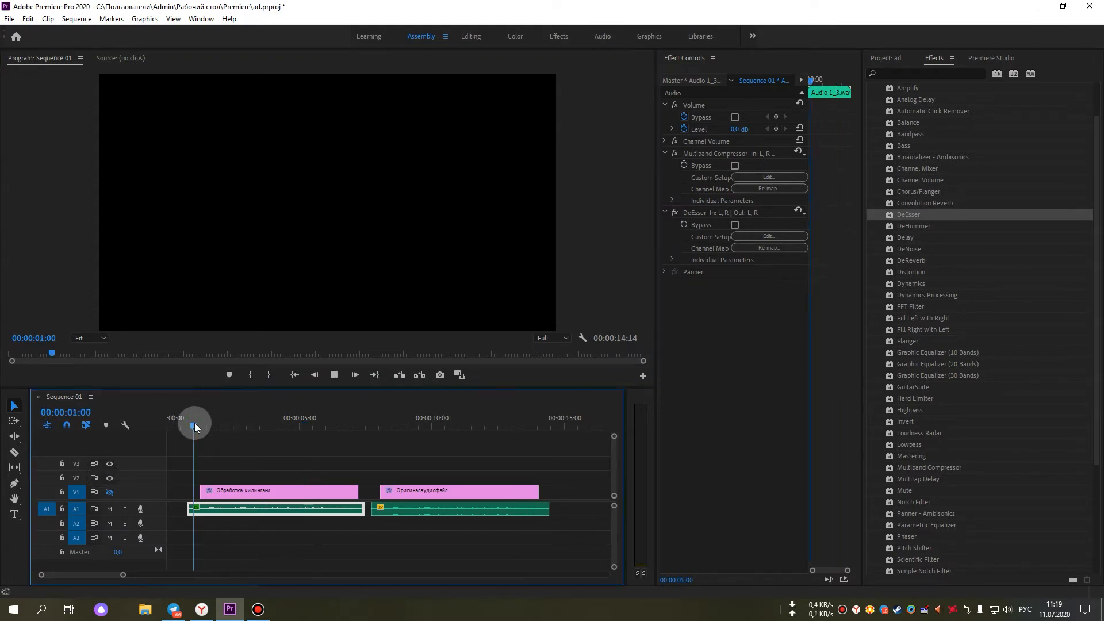
pyautogui.click(193, 426)
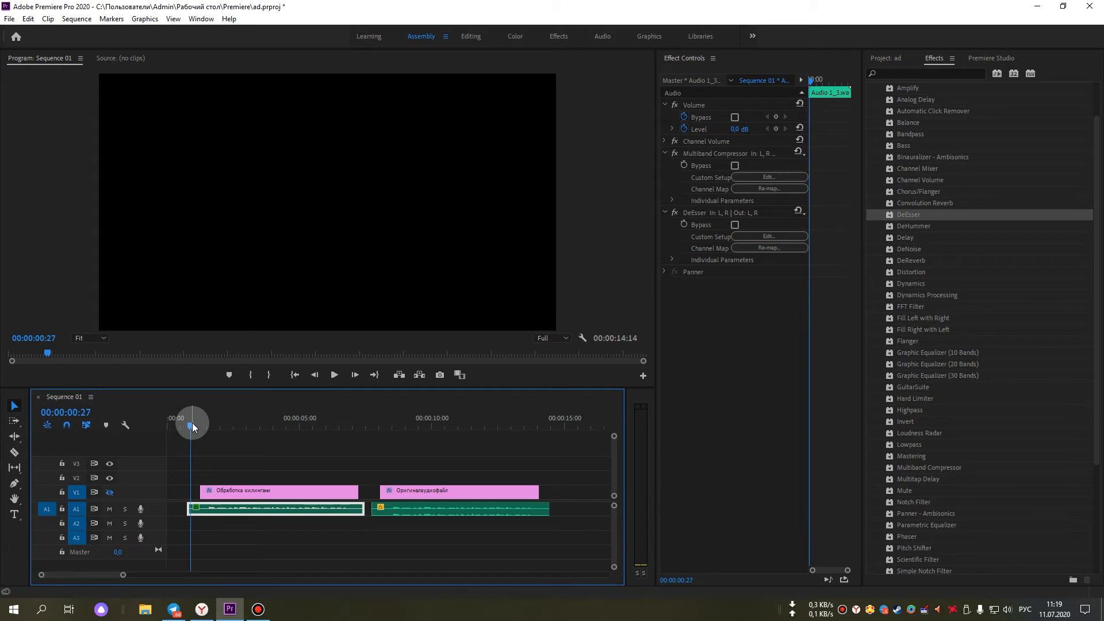
pyautogui.press('space')
pyautogui.press('space')
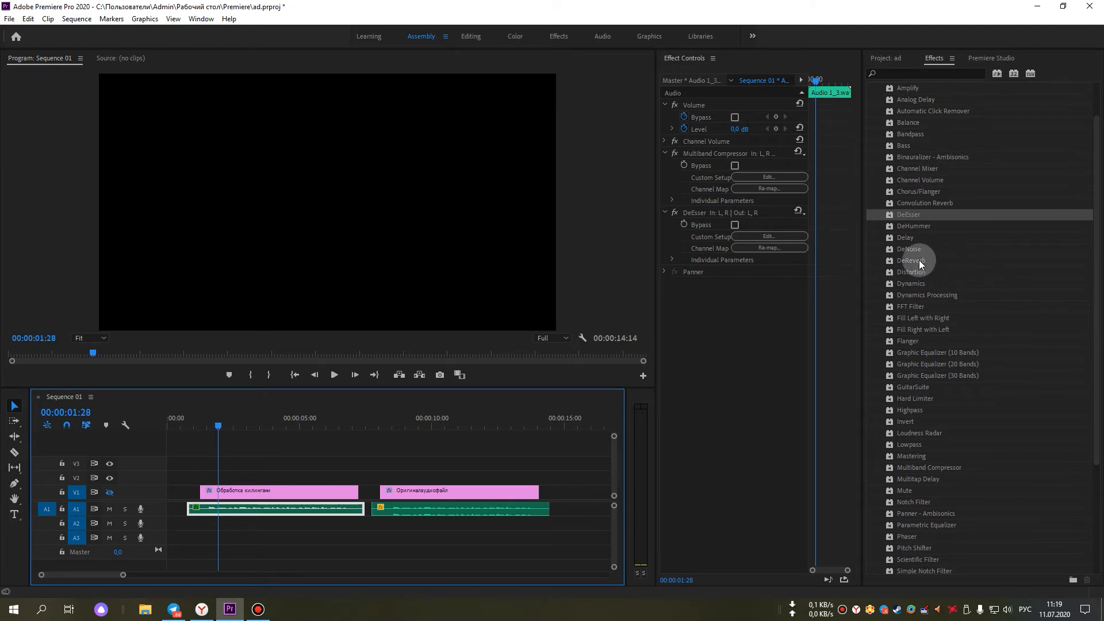
# Apply the DeNoise effect to the first audio clip and audition its default preset from the clip's start.
pyautogui.moveTo(916, 250); pyautogui.dragTo(216, 507)
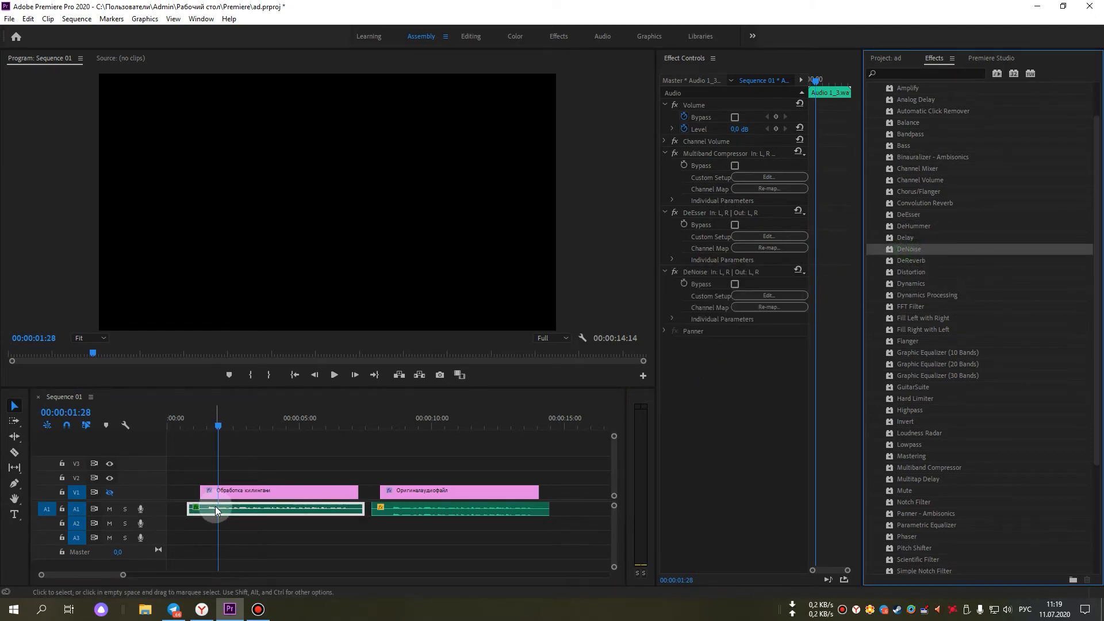
pyautogui.click(752, 298)
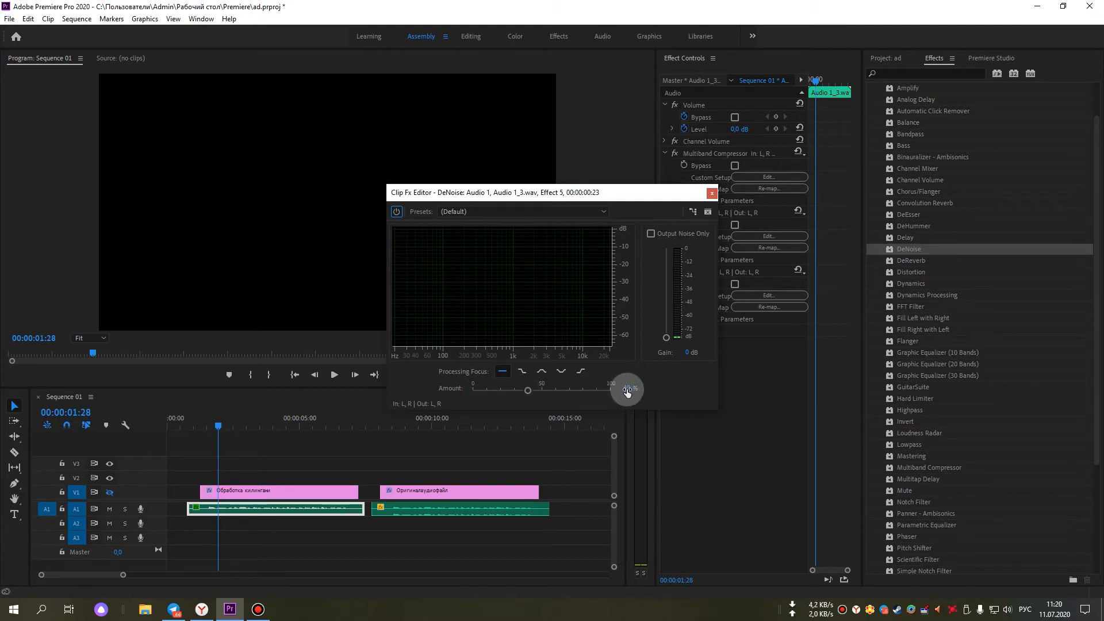
pyautogui.moveTo(207, 423); pyautogui.dragTo(190, 426)
pyautogui.press('space')
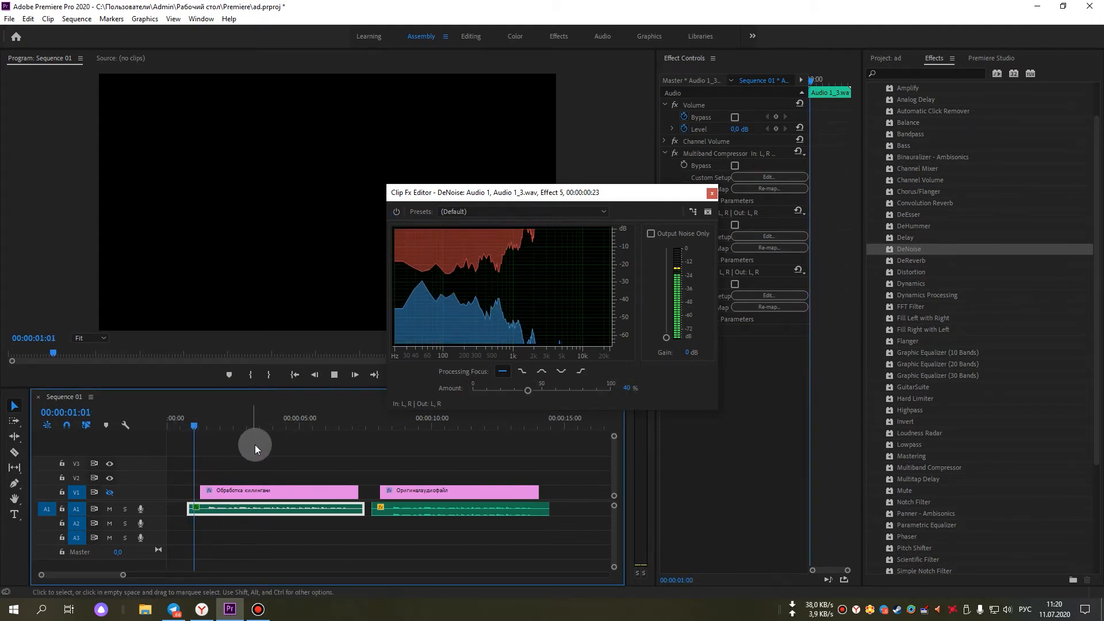
pyautogui.click(187, 425)
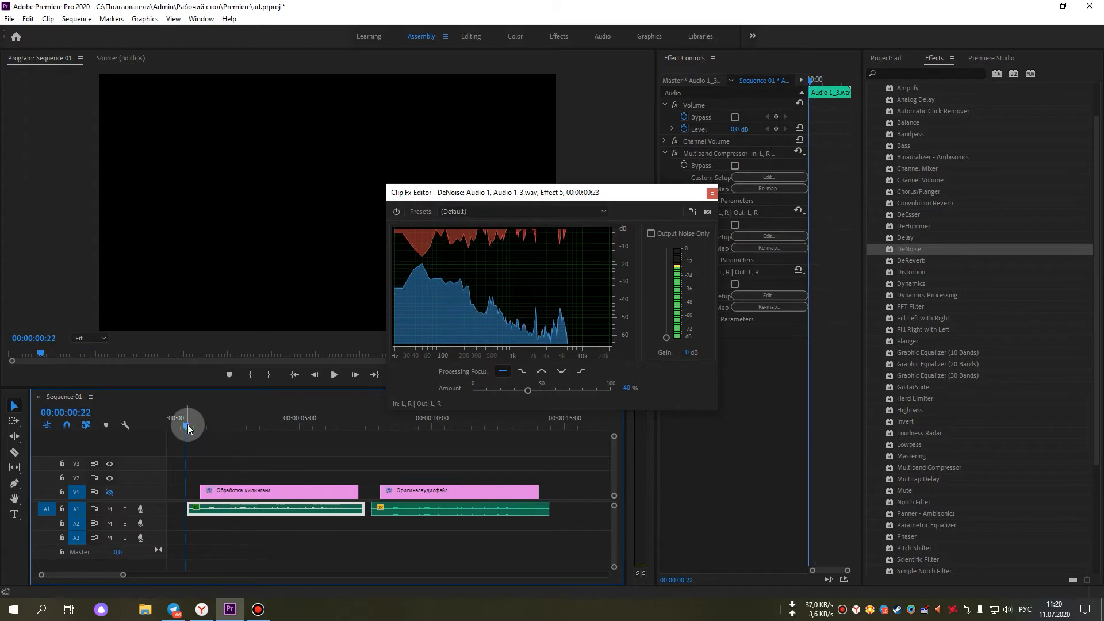
pyautogui.press('space')
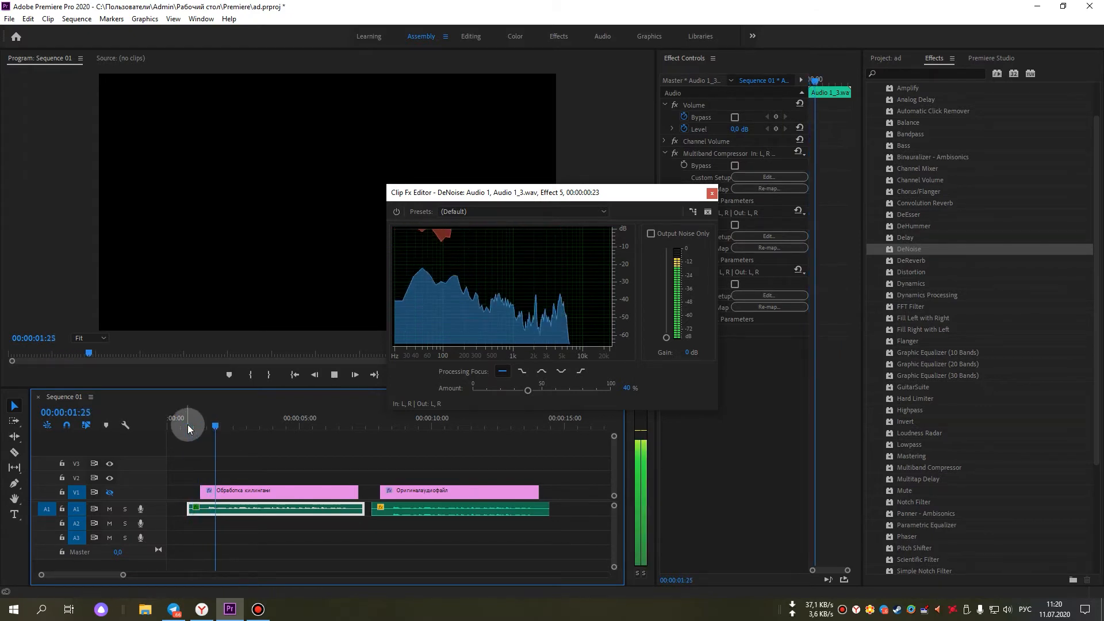
pyautogui.press('space')
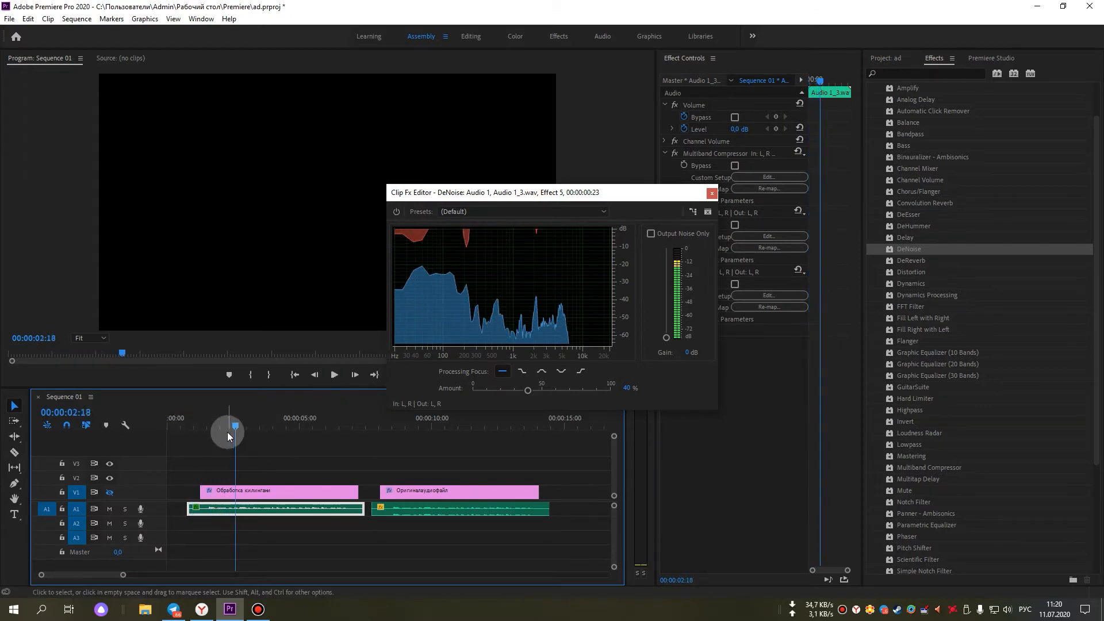
# Set DeNoise to the Heavy Noise Reduction preset and play the first clip from about 00:00:01:04.
pyautogui.click(527, 213)
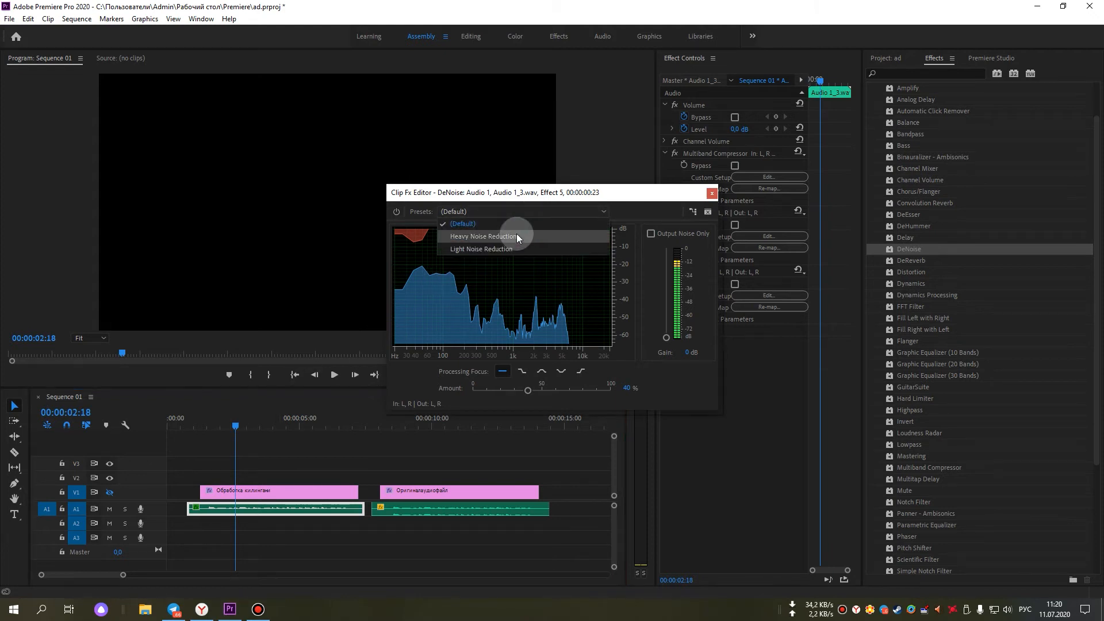
pyautogui.click(516, 235)
pyautogui.click(195, 422)
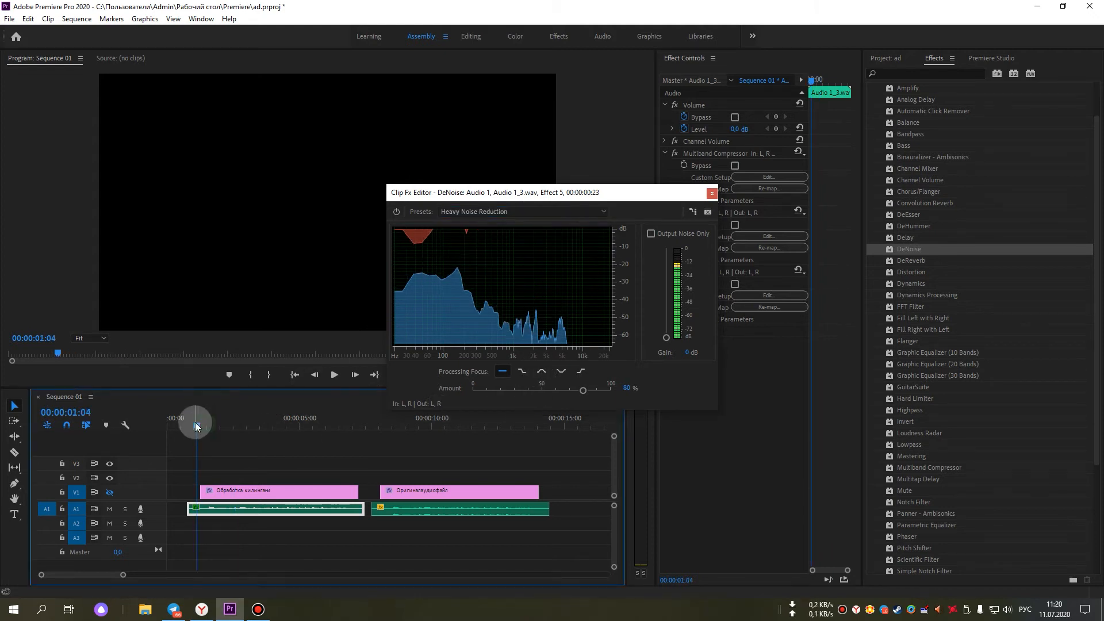
pyautogui.press('space')
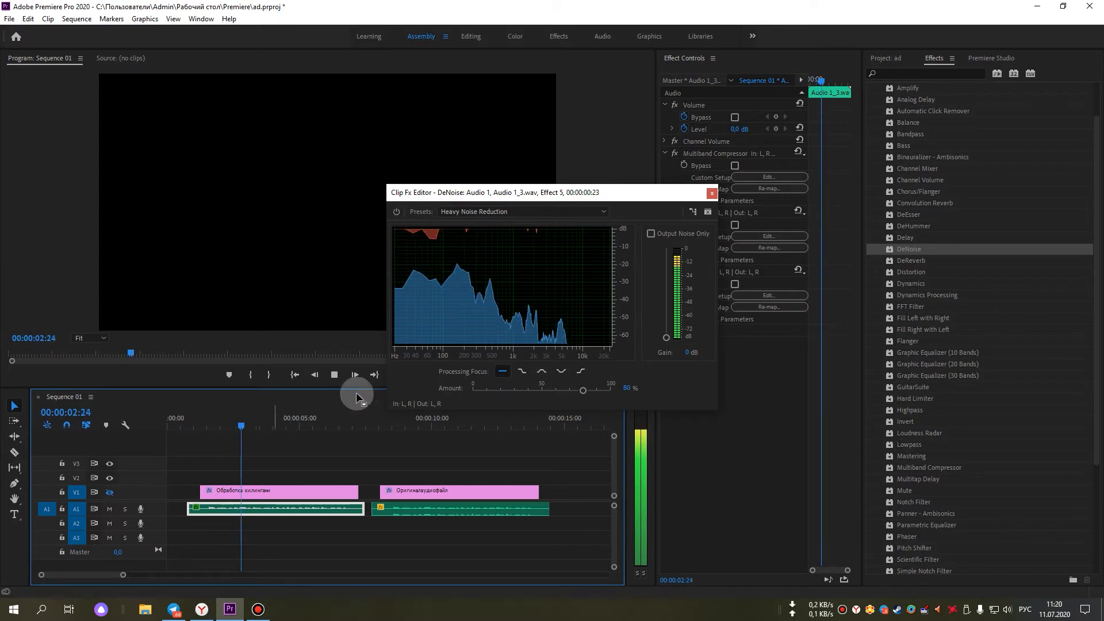
pyautogui.press('space')
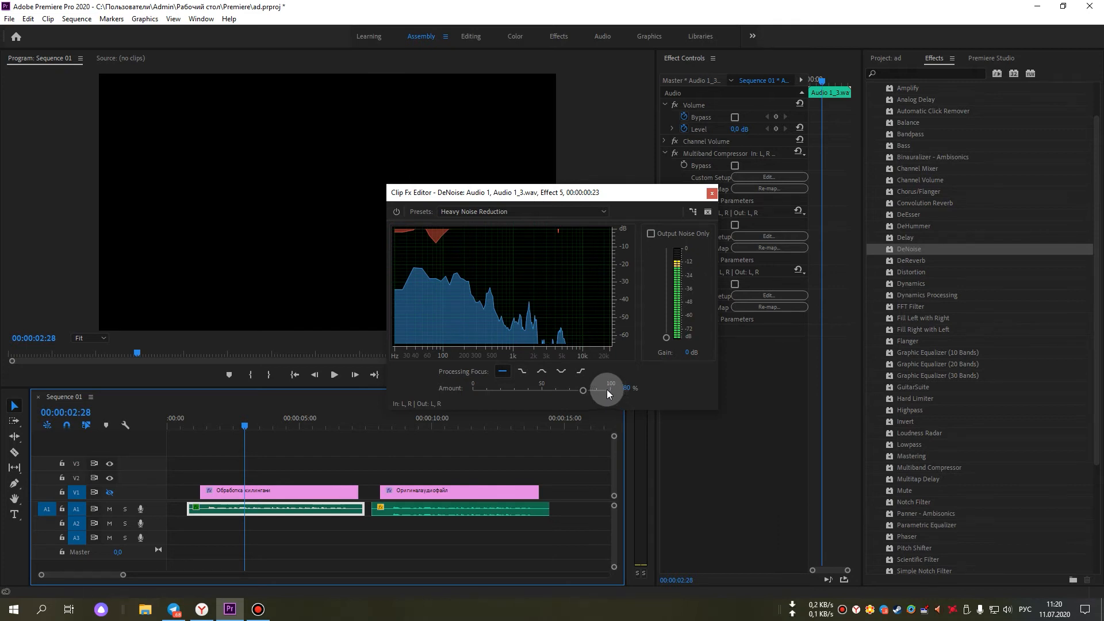
# Lower the DeNoise amount to 40 %, audition the first clip's opening, and close the DeNoise editor.
pyautogui.click(513, 212)
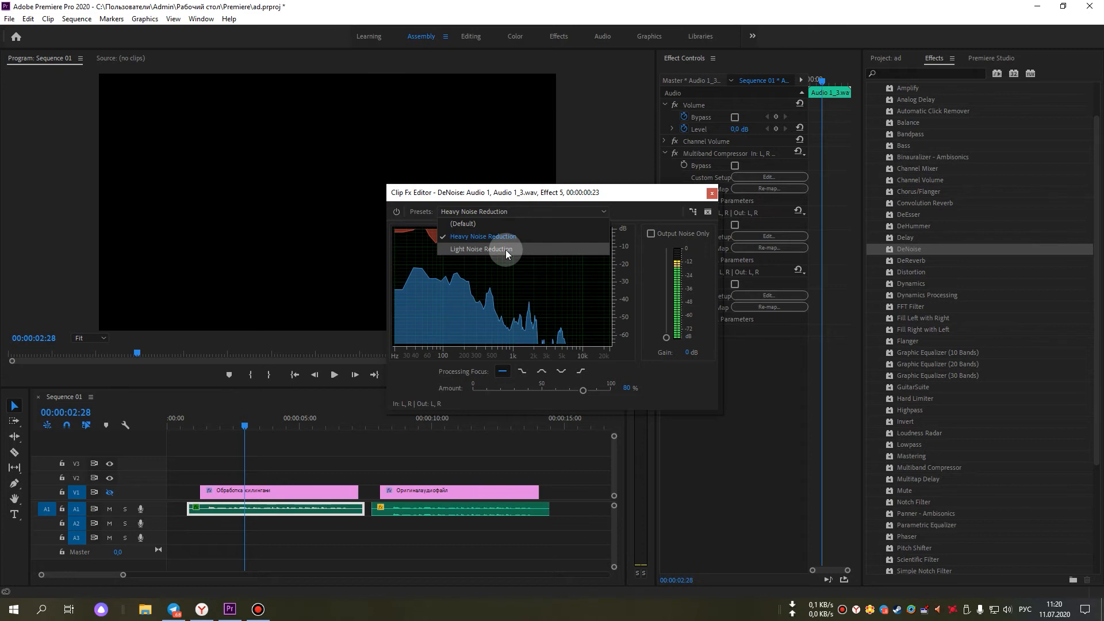
pyautogui.click(658, 384)
pyautogui.moveTo(584, 391); pyautogui.dragTo(528, 392)
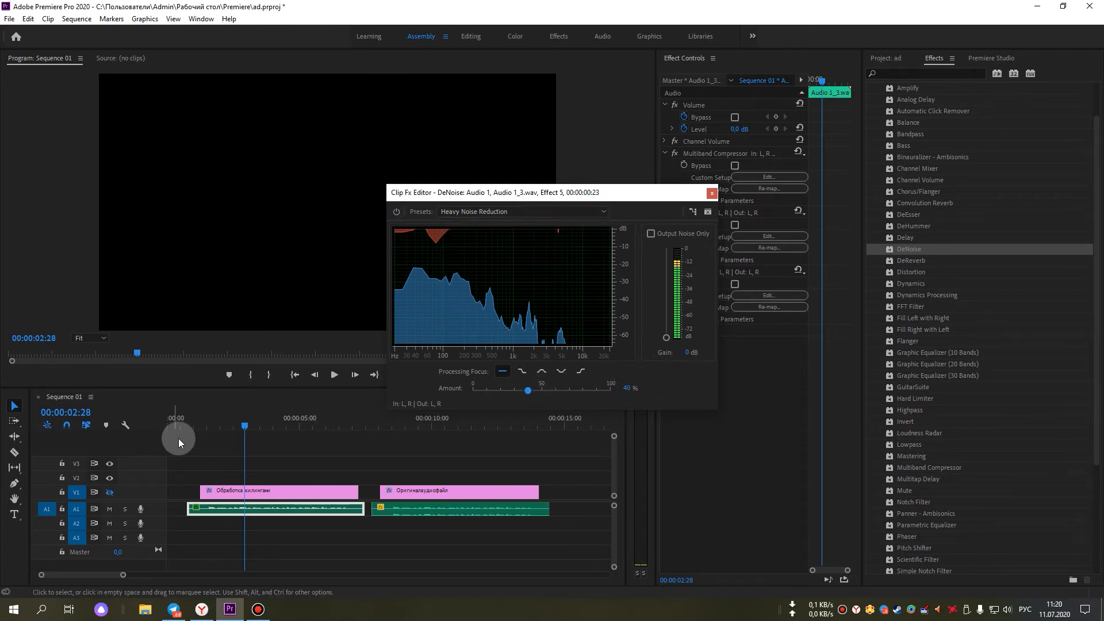
pyautogui.click(192, 422)
pyautogui.moveTo(192, 421); pyautogui.dragTo(184, 422)
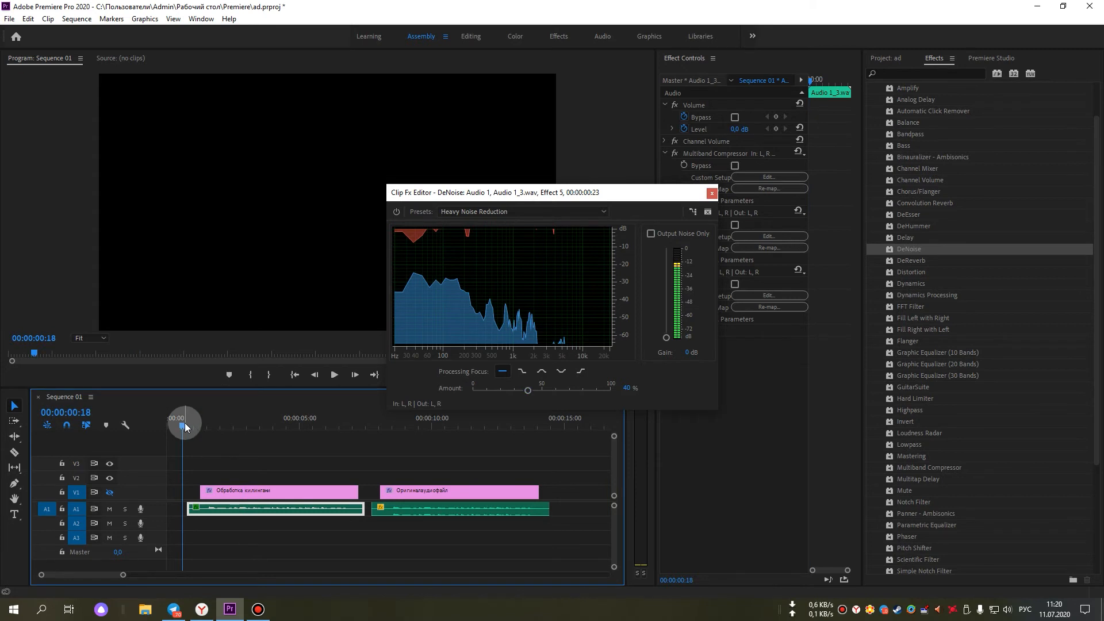
pyautogui.press('space')
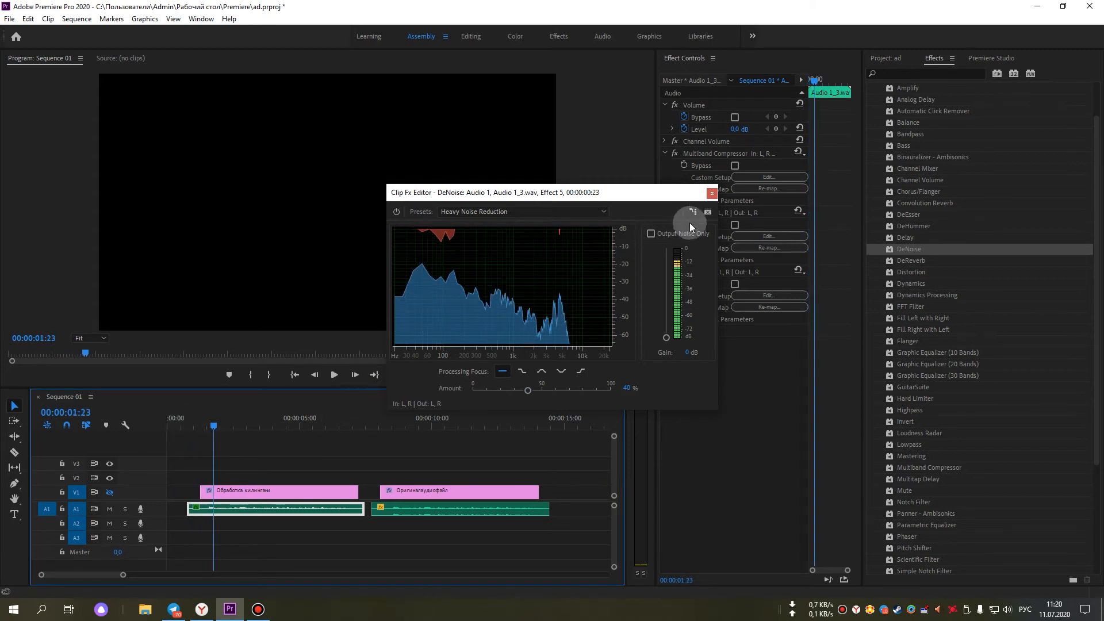
pyautogui.click(712, 195)
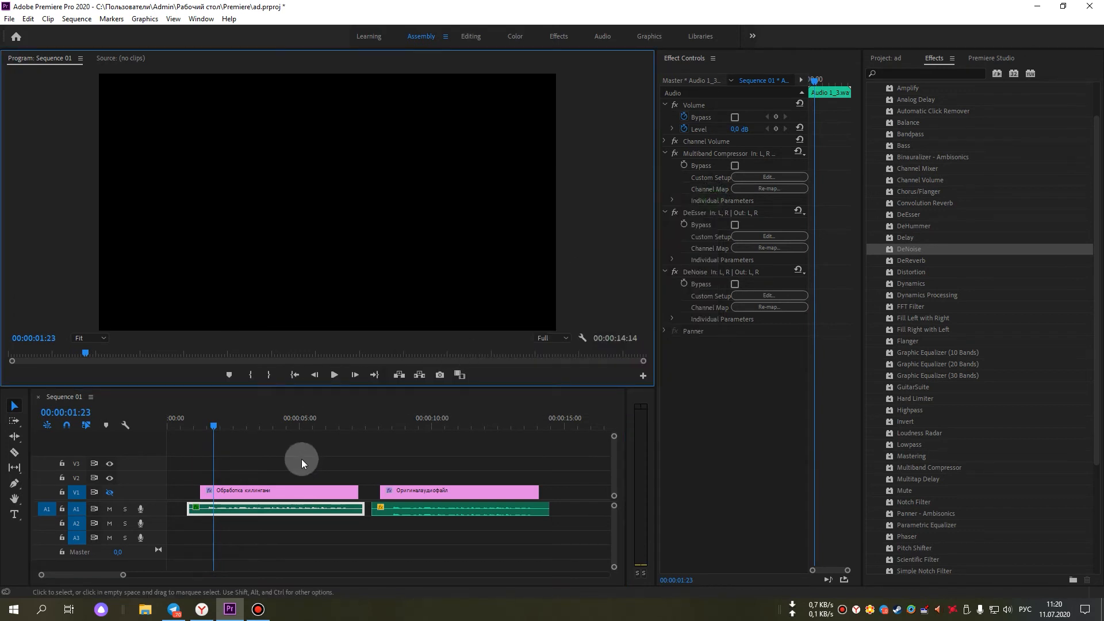
# Select the second audio clip, then turn on V1 track output and place the playhead near the first clip's start.
pyautogui.click(401, 425)
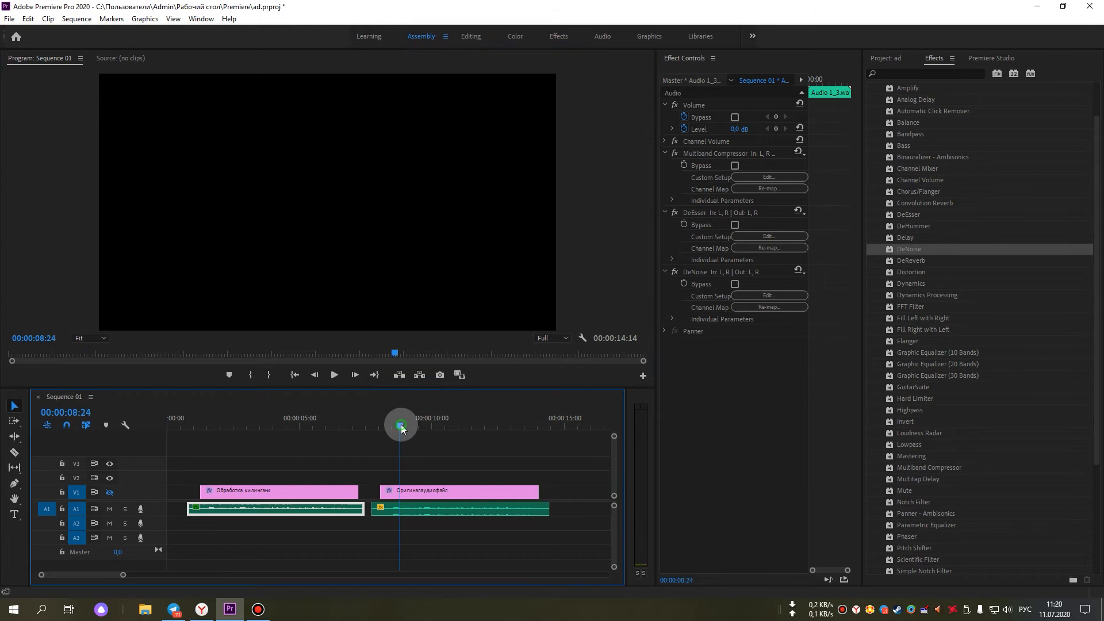
pyautogui.click(420, 510)
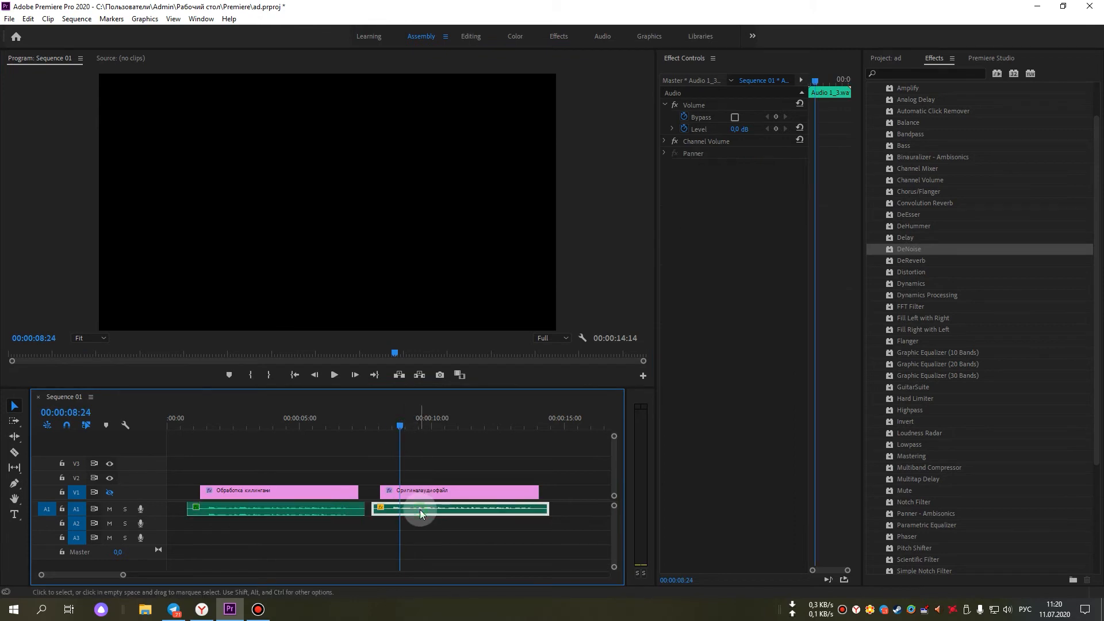
pyautogui.click(252, 425)
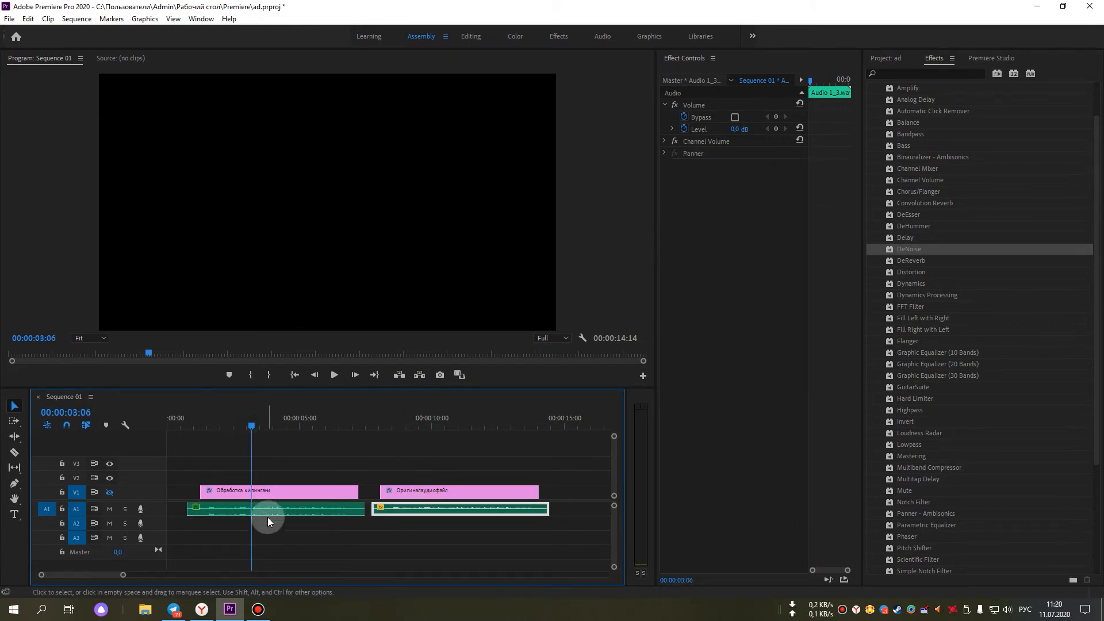
pyautogui.click(115, 490)
pyautogui.click(189, 423)
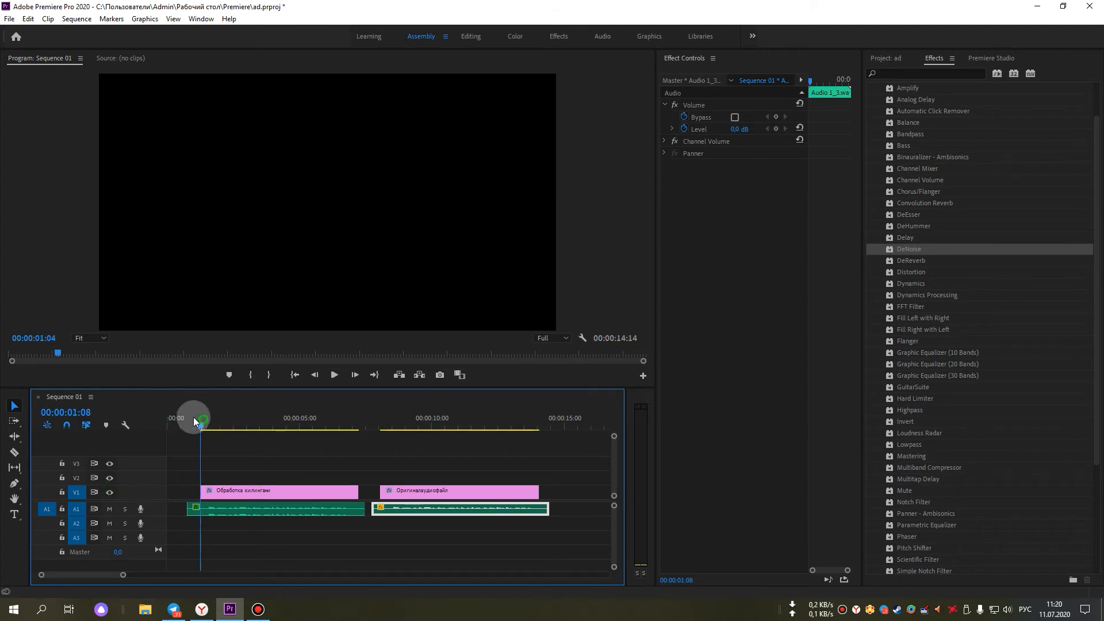
# Play the sequence from 00:00:01:08 through both clips to compare the processed audio with the original.
pyautogui.press('space')
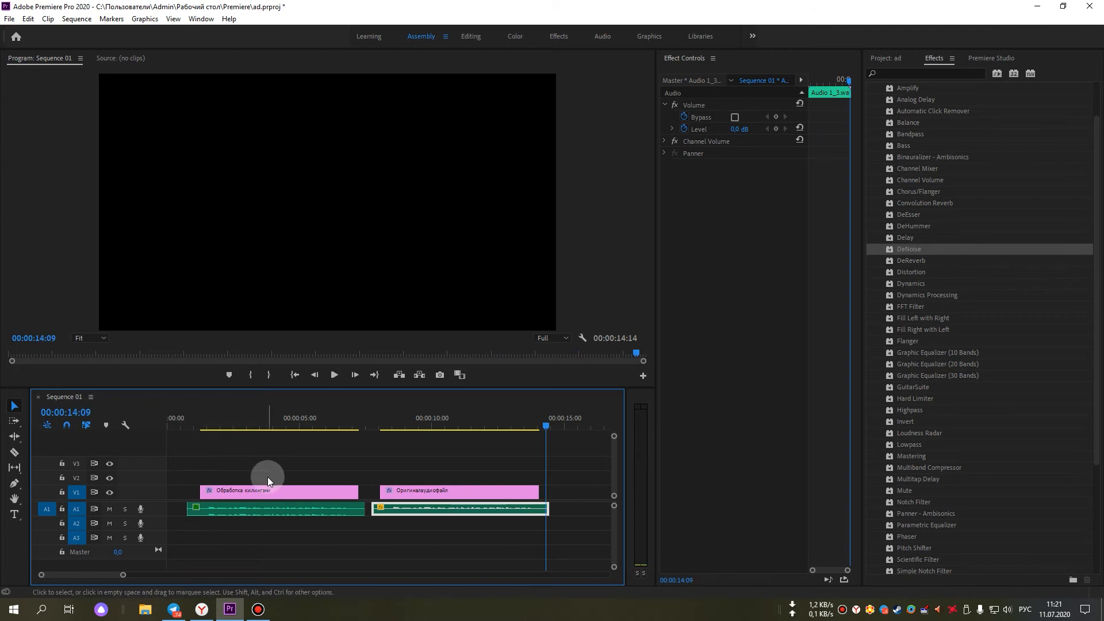
# Review the first audio clip's Audio Gain options without applying changes, and place the playhead at 00:00:11:08 over the original clip.
pyautogui.click(311, 513)
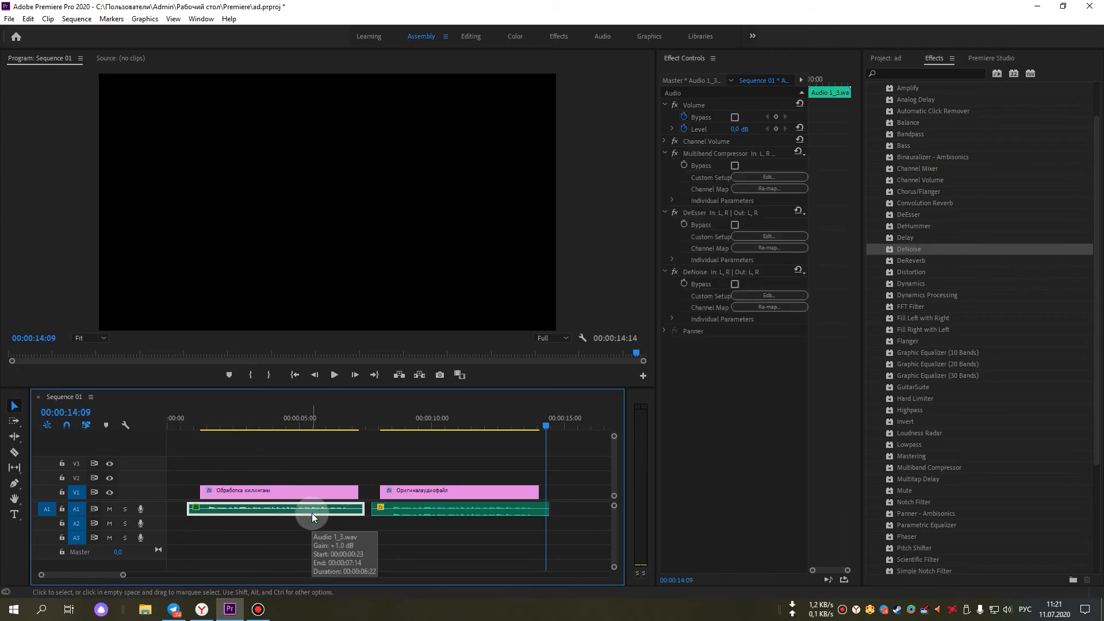
pyautogui.rightClick(308, 506)
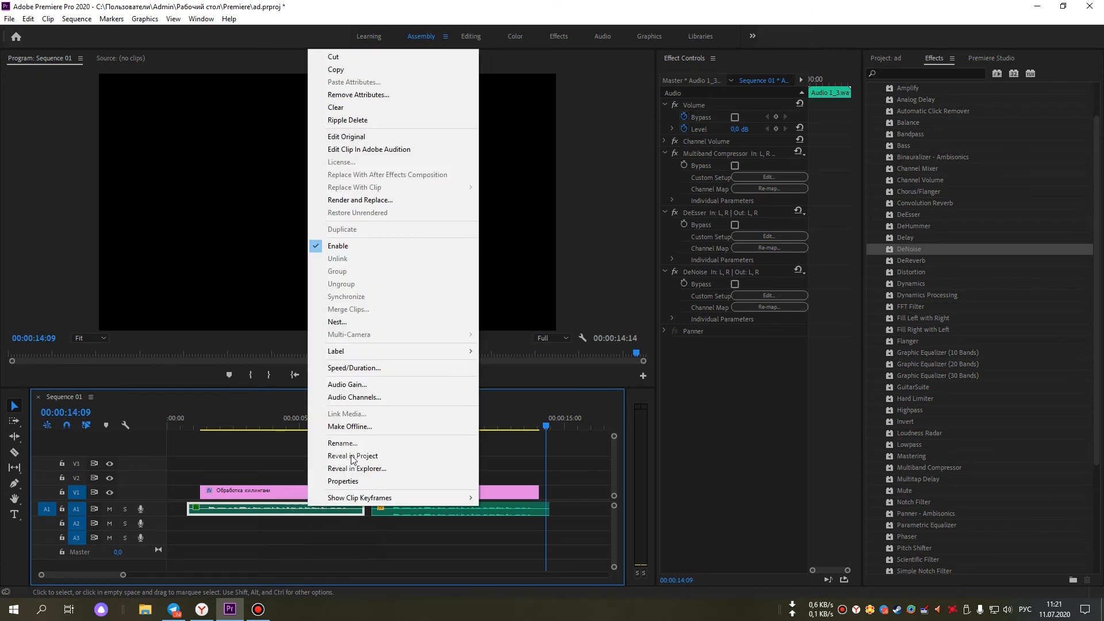
pyautogui.click(415, 389)
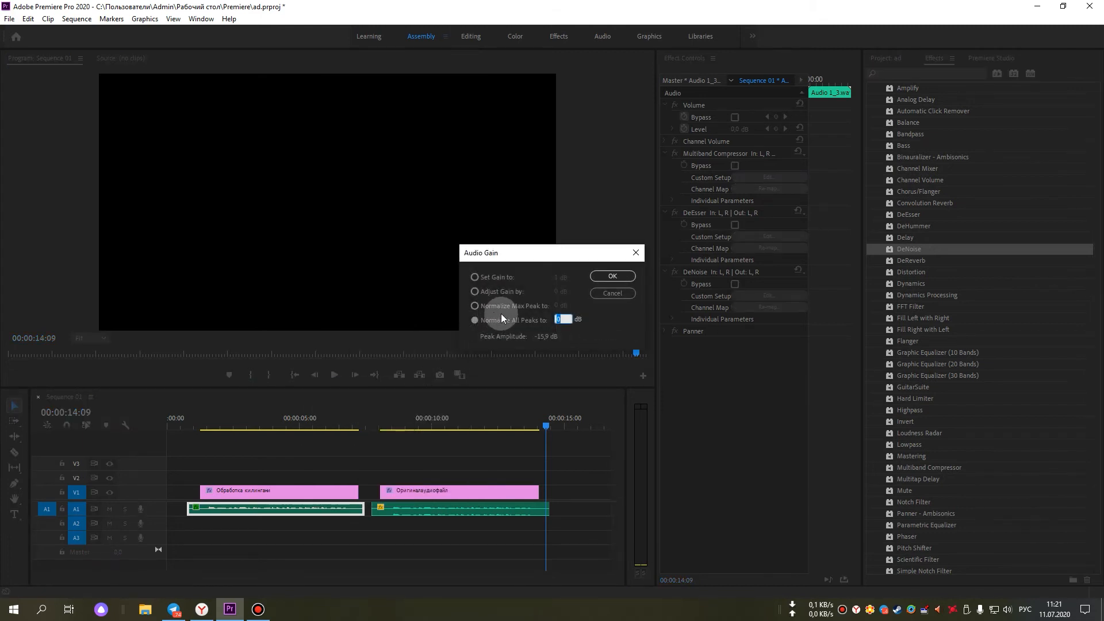
pyautogui.click(632, 295)
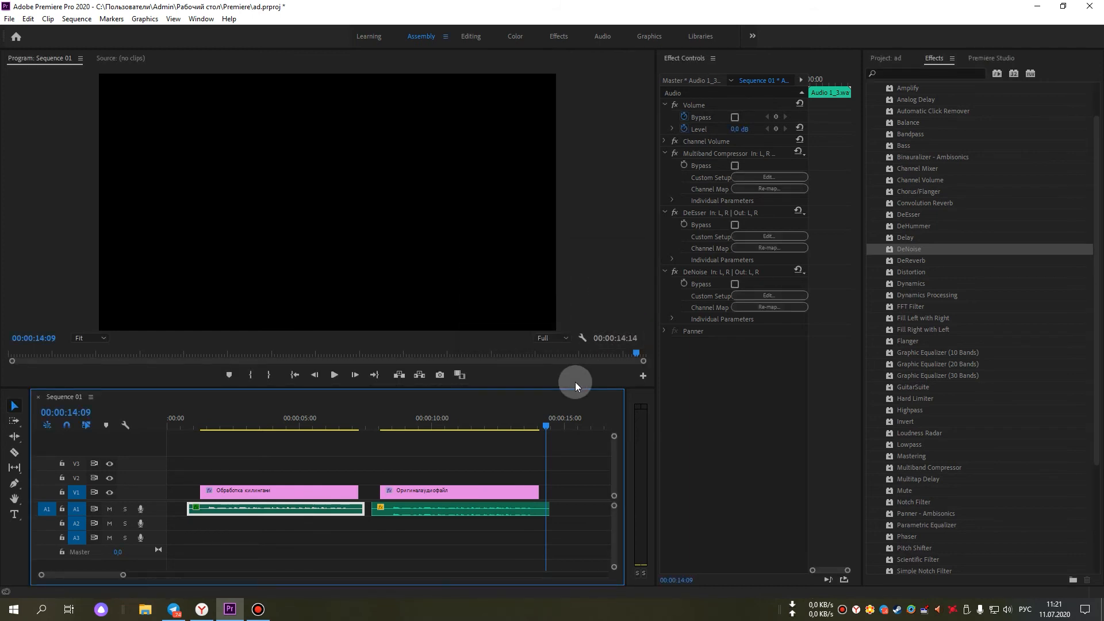
pyautogui.click(465, 425)
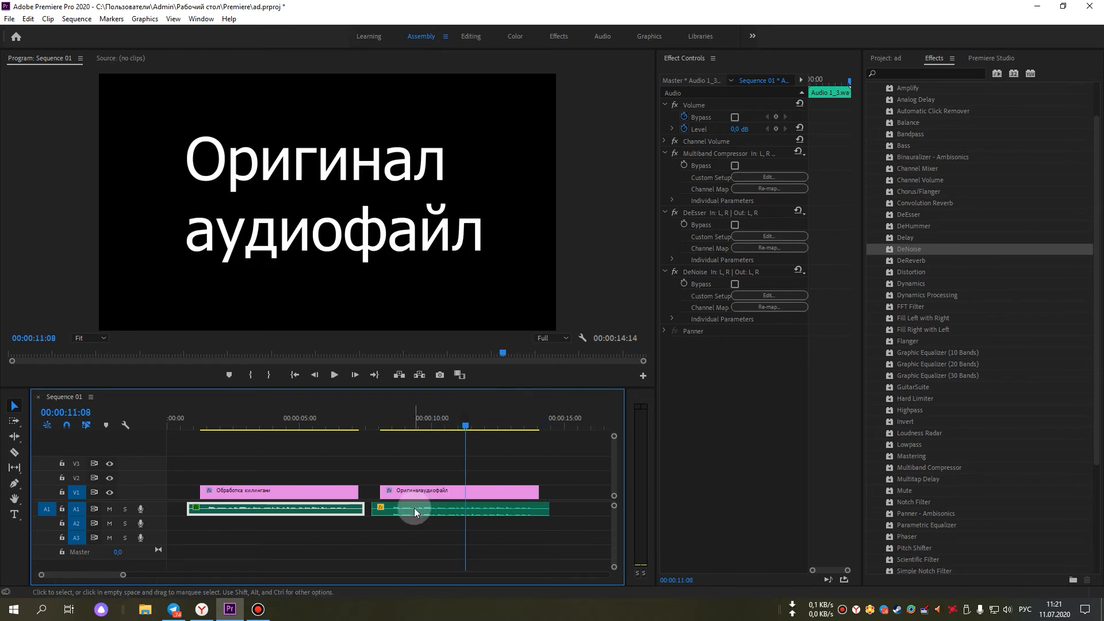